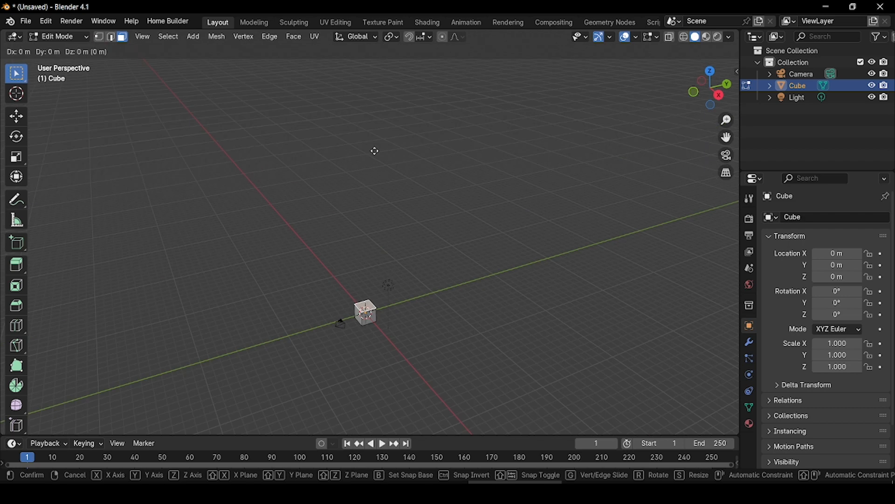
Raise the cube's top face along Z to form a tall column and thin the whole mesh along Y.
key("z")
left_click(363, 329)
middle_click_drag(326, 209, 337, 222)
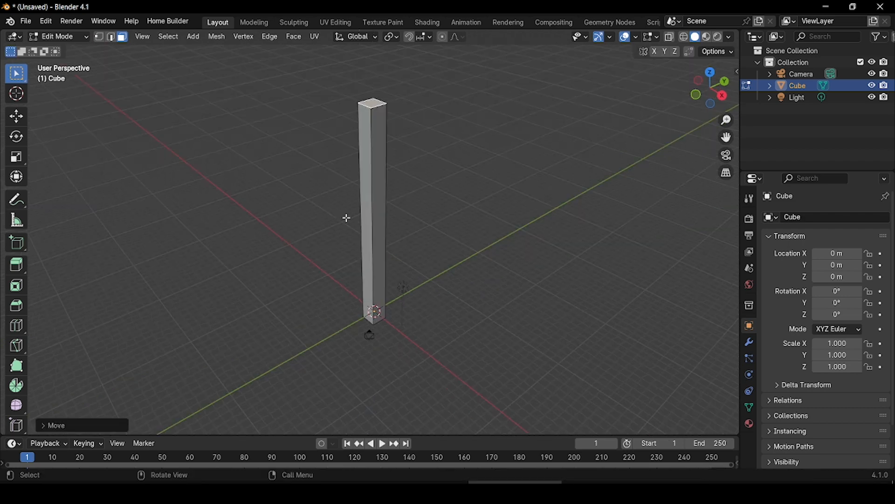
key("a")
middle_click_drag(402, 268, 344, 268)
key("s")
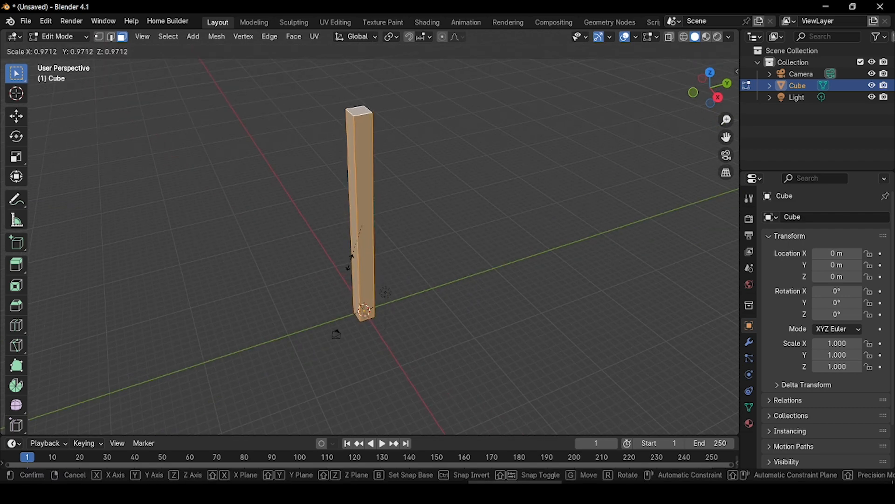
key("y")
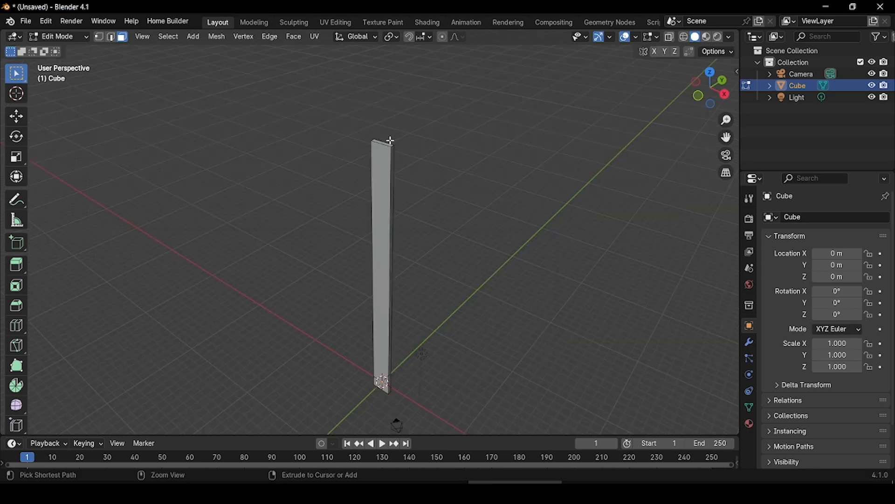
Add a lengthwise loop cut to the blade and slide it toward the +X side by a factor of about 0.51.
key("ctrl+r")
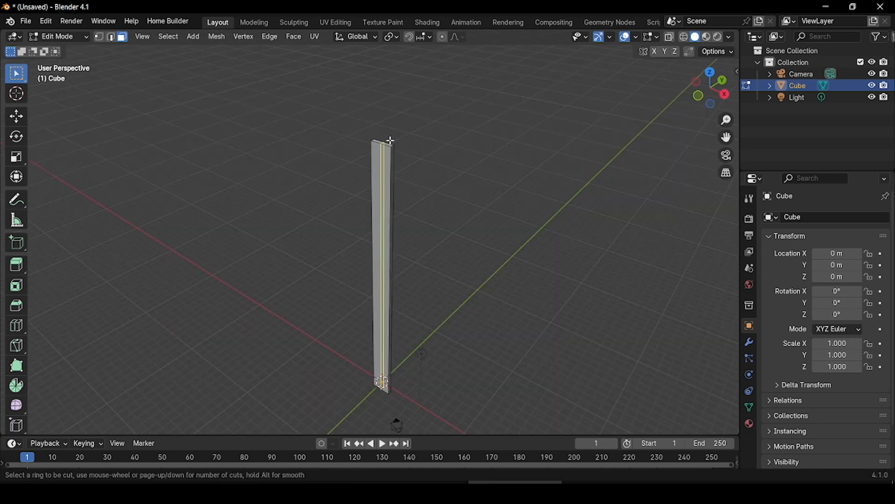
left_click(391, 140)
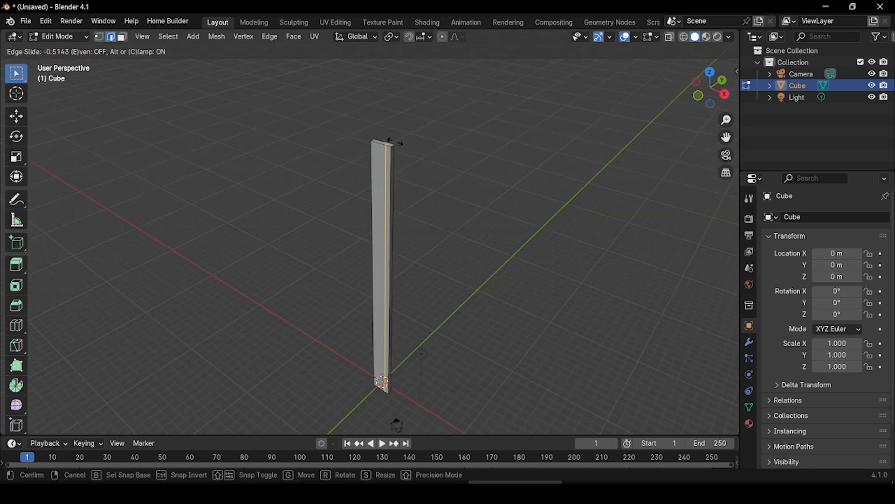
left_click(391, 140)
Collapse the blade's narrow +X side face along Y with a scale of 0 to form a sharp cutting edge.
left_click(122, 38)
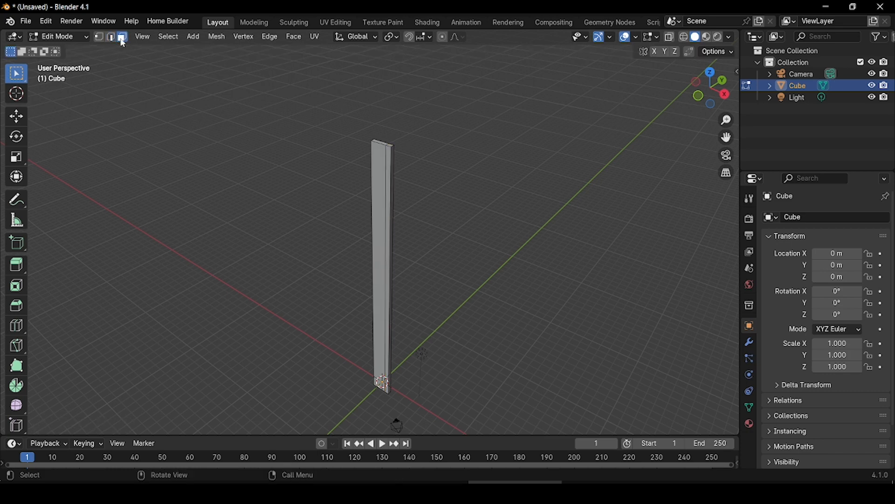
left_click(393, 206)
middle_click_drag(412, 216, 356, 244)
scroll(355, 244, "up", 2)
key("s")
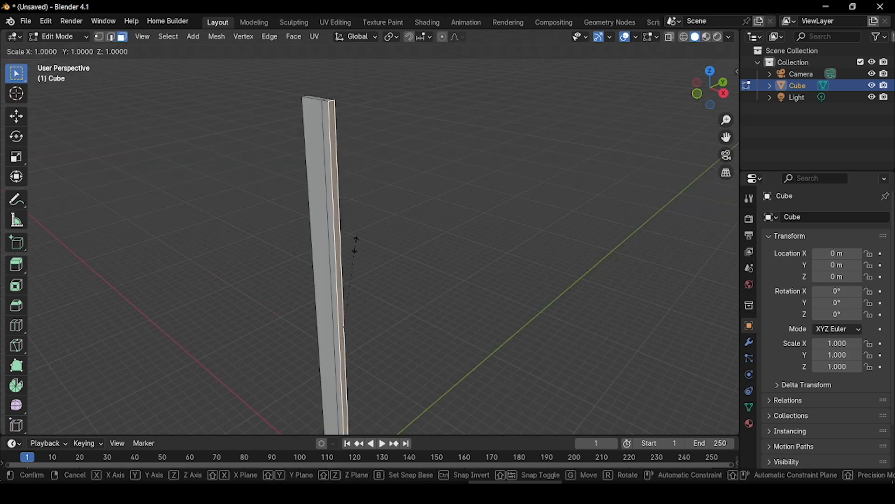
type("y")
type("0")
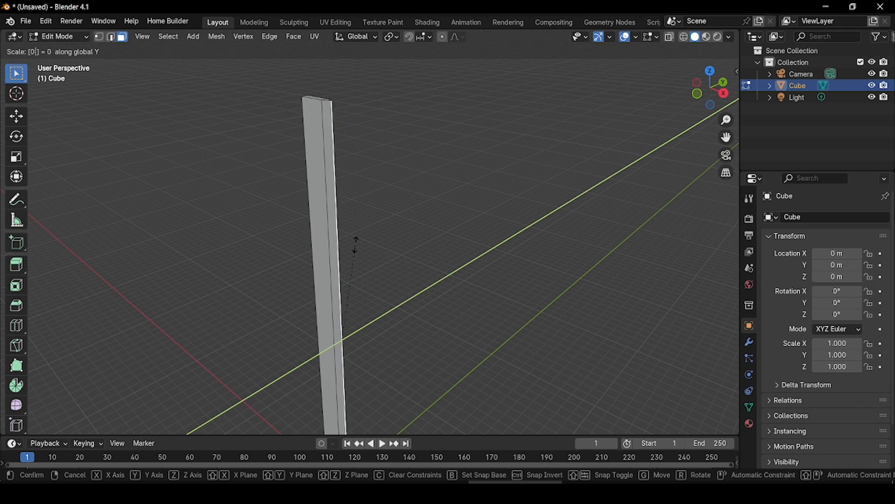
key("Return")
Select the triangular and rectangular faces on the blade's top end and merge them into a single face.
middle_click_drag(356, 245, 388, 168)
left_click(393, 153, "shift")
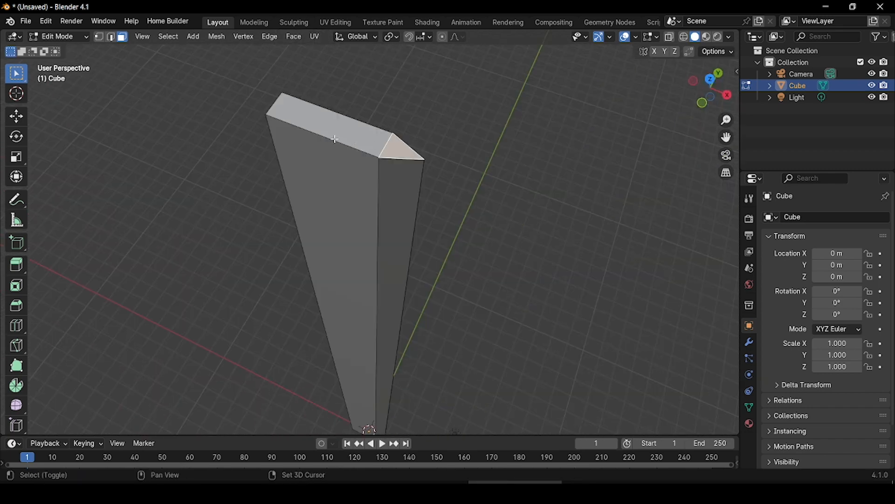
left_click(349, 127, "shift")
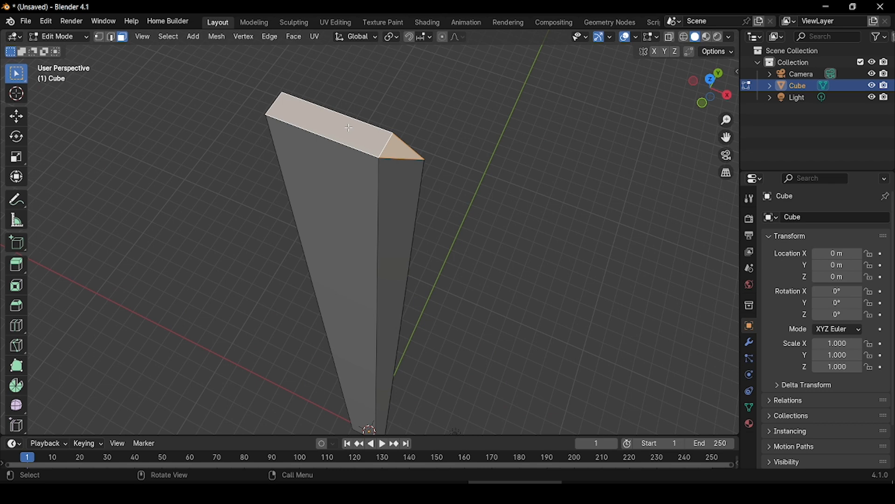
key("f")
Extrude the blade's top face upward from the front view and scale it to 0 to form a pointed tip.
middle_click_drag(349, 128, 352, 88)
left_click(702, 96)
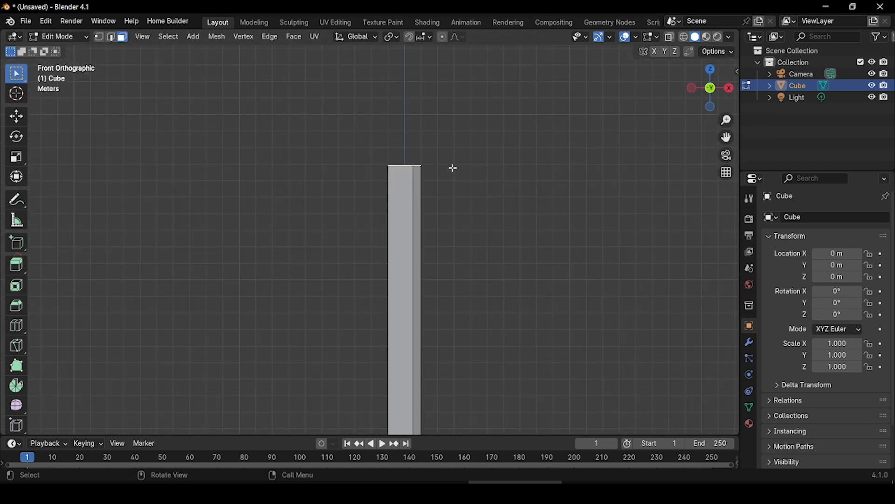
key("e")
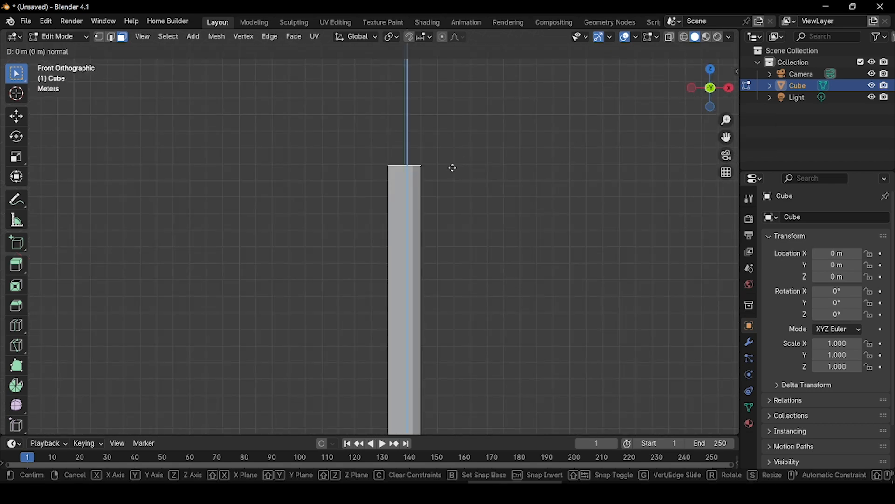
left_click(450, 100)
middle_click_drag(449, 100, 450, 189)
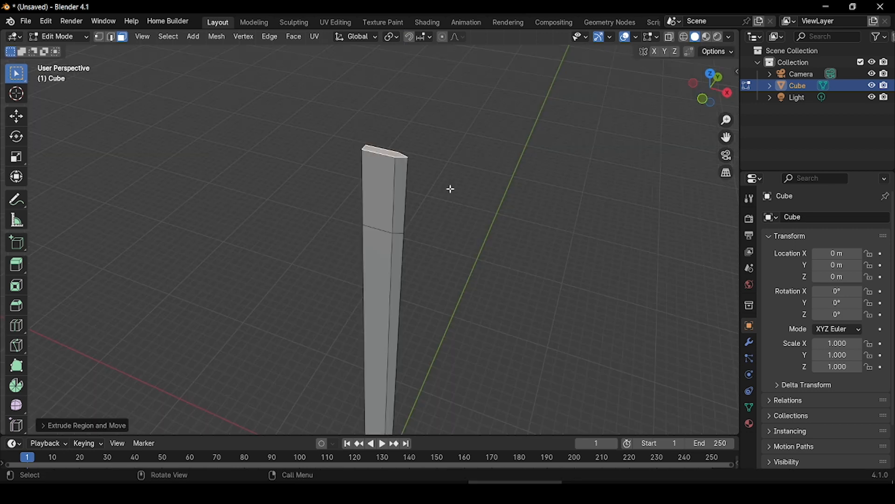
key("s")
key("0")
key("Return")
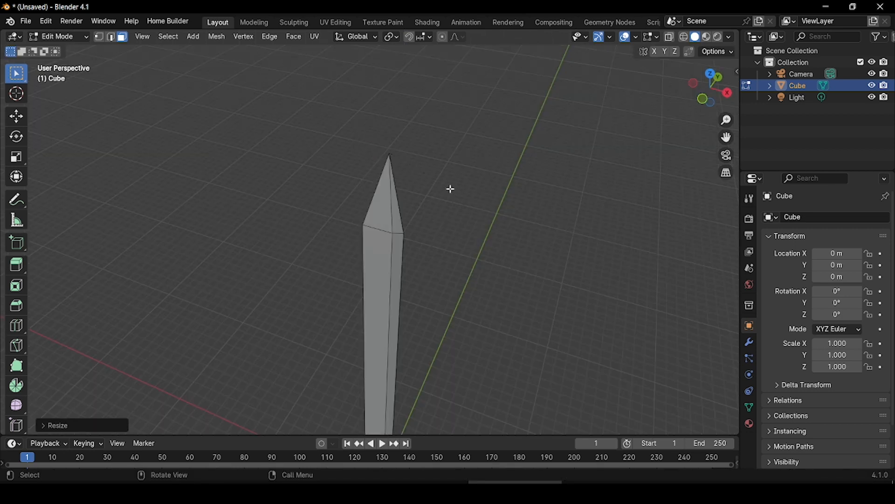
Shift the tip vertices along X in the front view, using X-ray, until the point lines up with the blade's blunt edge.
middle_click_drag(442, 193, 526, 177)
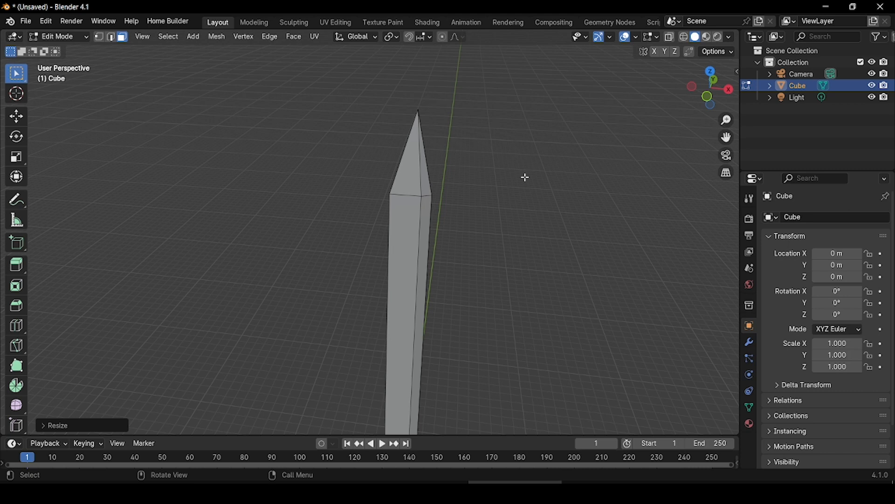
key("KP_1")
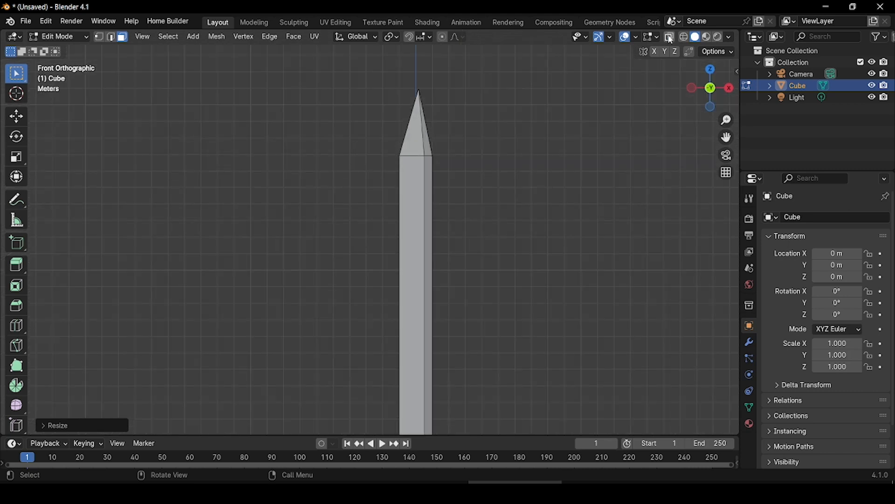
left_click(671, 37)
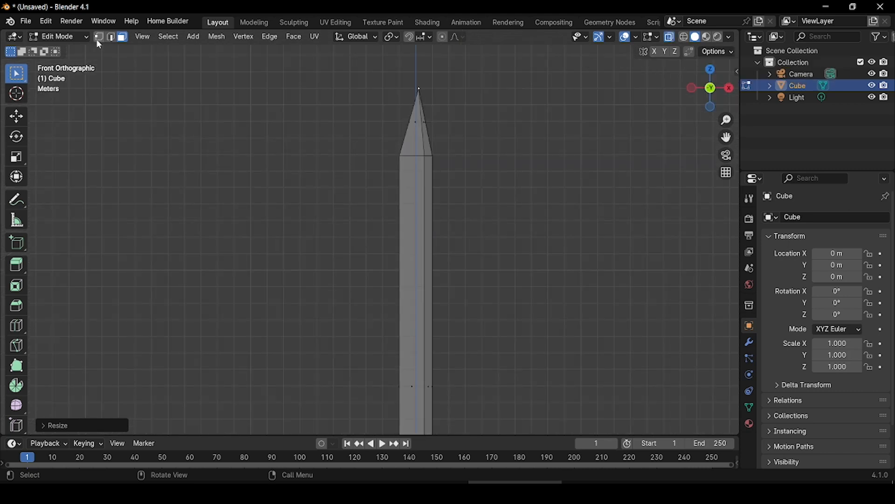
left_click(99, 37)
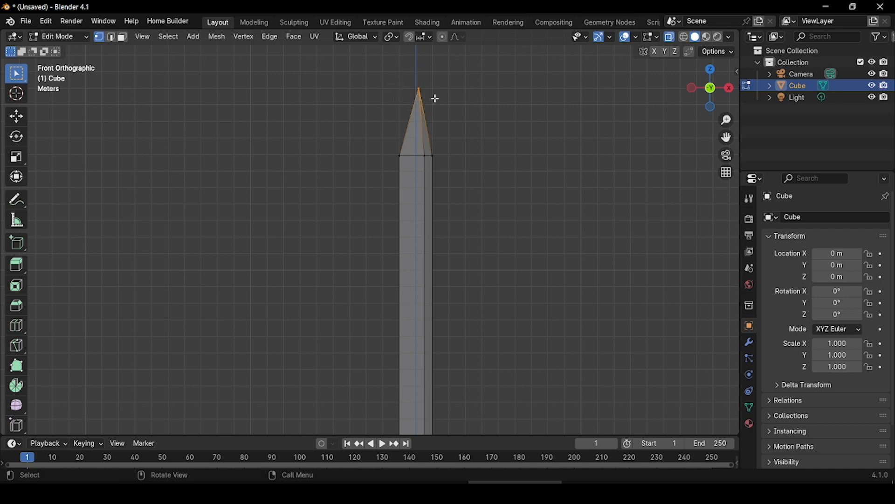
key("g")
key("x")
left_click(416, 96)
middle_click_drag(415, 96, 430, 292)
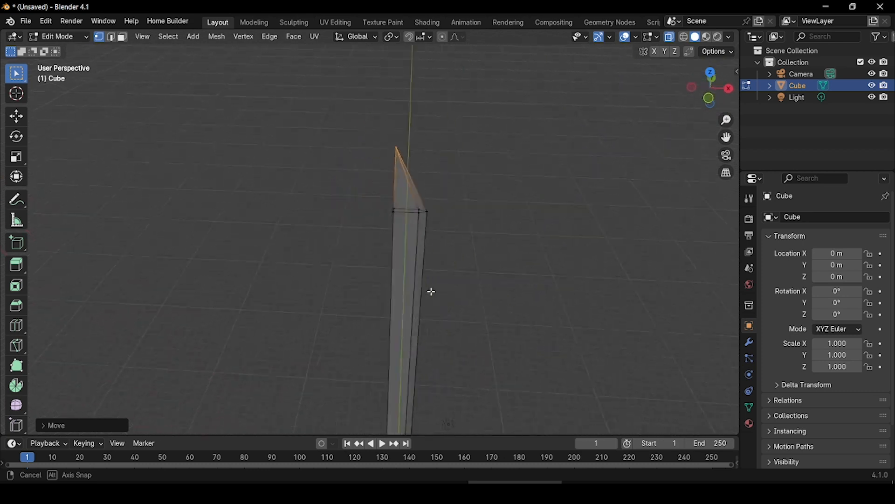
left_click(669, 38)
Return to Object Mode, add a cylinder at the blade's base and scale it up uniformly to about 2.815.
scroll(546, 176, "down", 4)
left_click(59, 37)
left_click(56, 49)
middle_click_drag(266, 112, 262, 91)
middle_click_drag(262, 91, 245, 117, "shift")
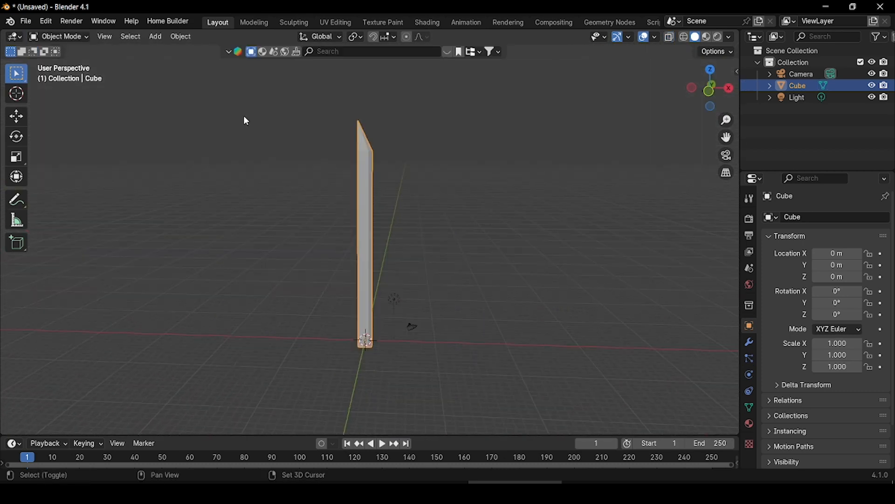
key("shift+a")
mouse_move(244, 115)
left_click(291, 177)
scroll(370, 359, "up", 8)
key("s")
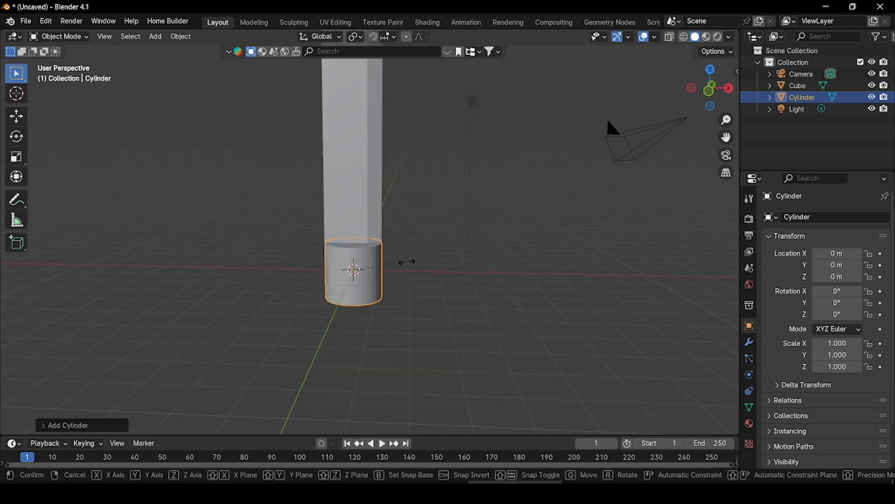
left_click(494, 244)
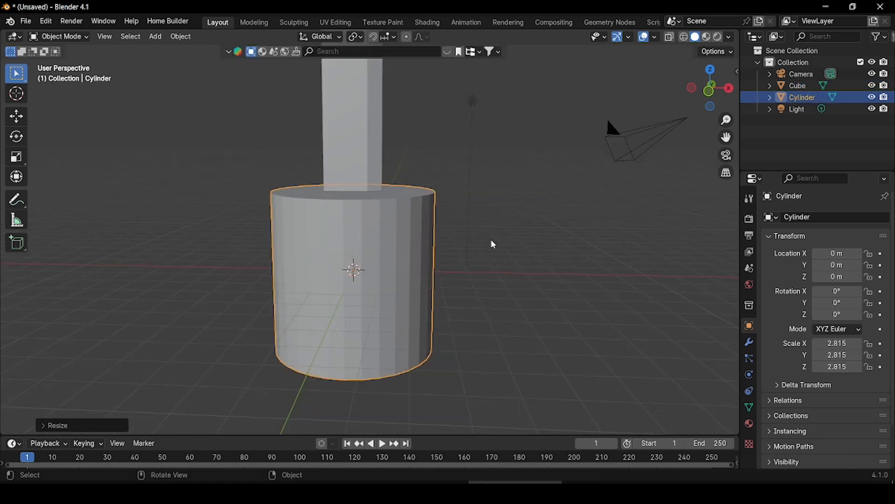
Flatten the cylinder along Z to a scale of about 0.146 and lower it to about -0.887 m at the blade's base.
key("s")
key("z")
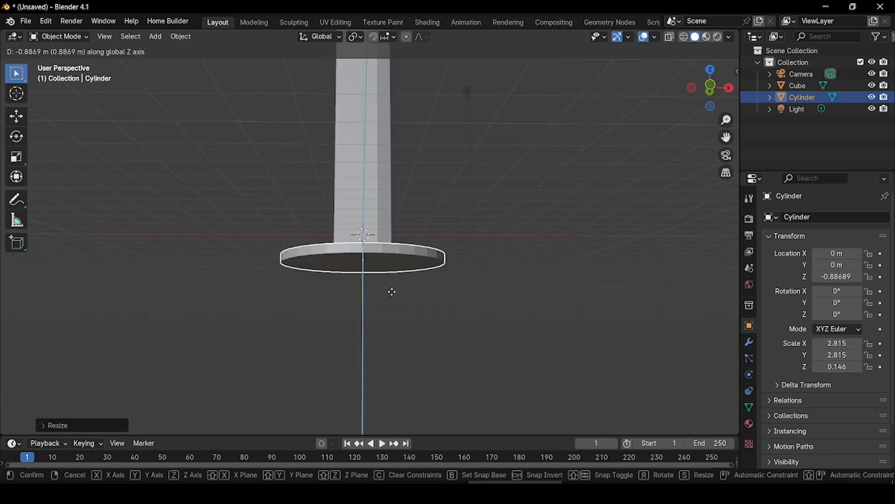
left_click(392, 292)
Shrink the guard disc to a scale of about 1.7 in X and Y and lower it to Z about -1.03 m.
middle_click_drag(405, 293, 402, 334)
key("s")
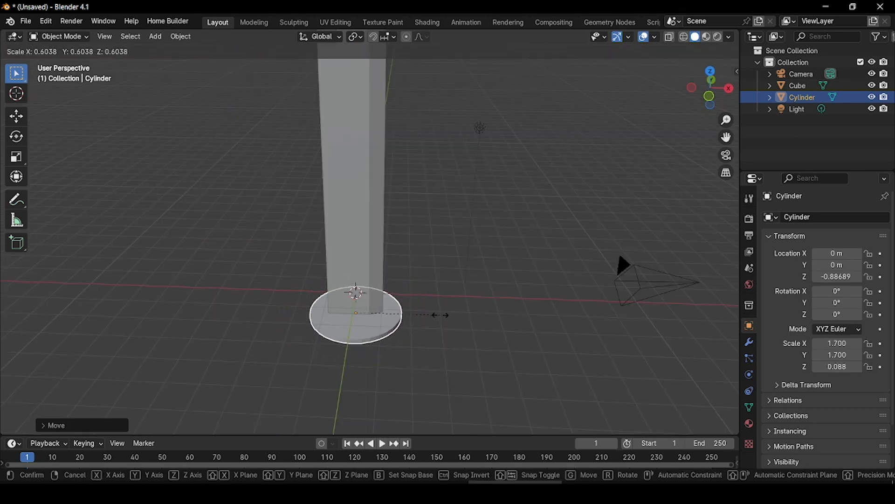
left_click(387, 315)
middle_click_drag(443, 338, 401, 260)
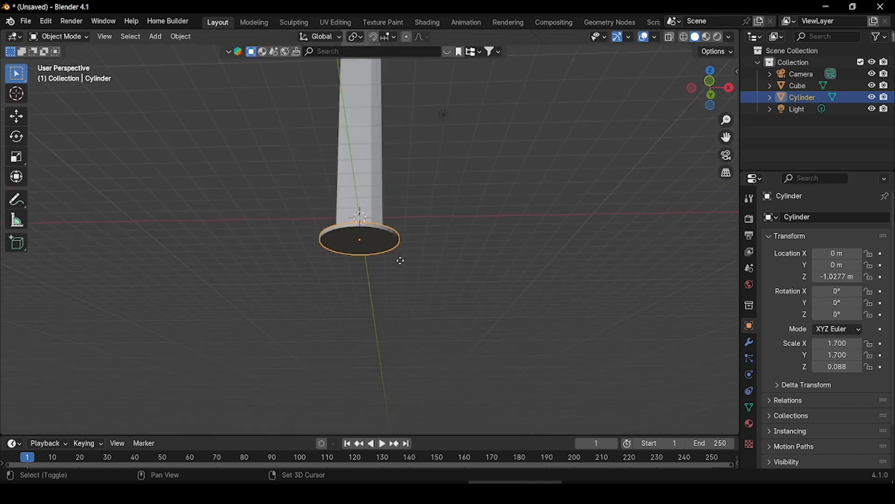
Duplicate the guard disc and place the copy below it along Z at about -2.12 m.
key("shift+d")
key("x")
key("z")
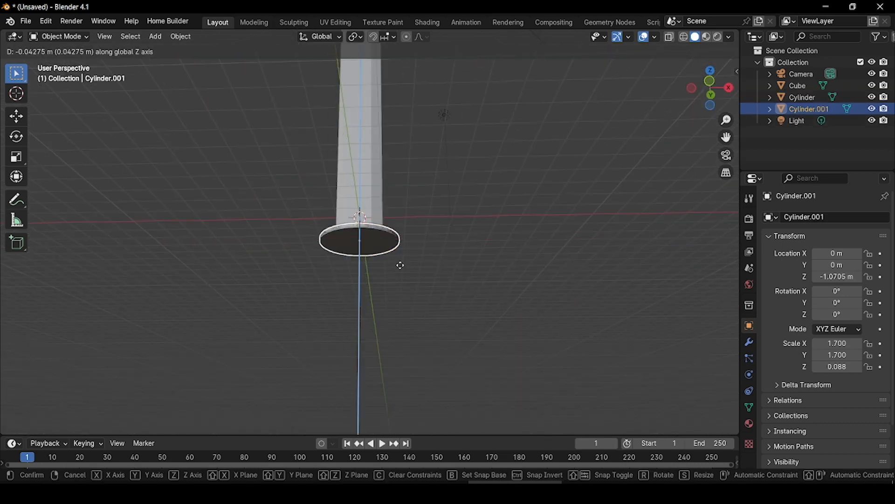
left_click(400, 285)
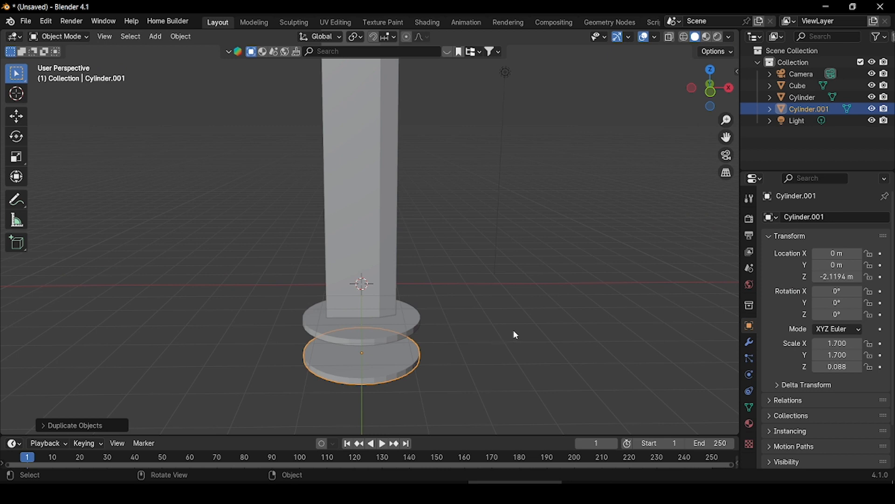
Shrink the duplicated disc to about 1.221 and stretch it along Z to about 4.42 to make the handle.
key("s")
left_click(471, 337)
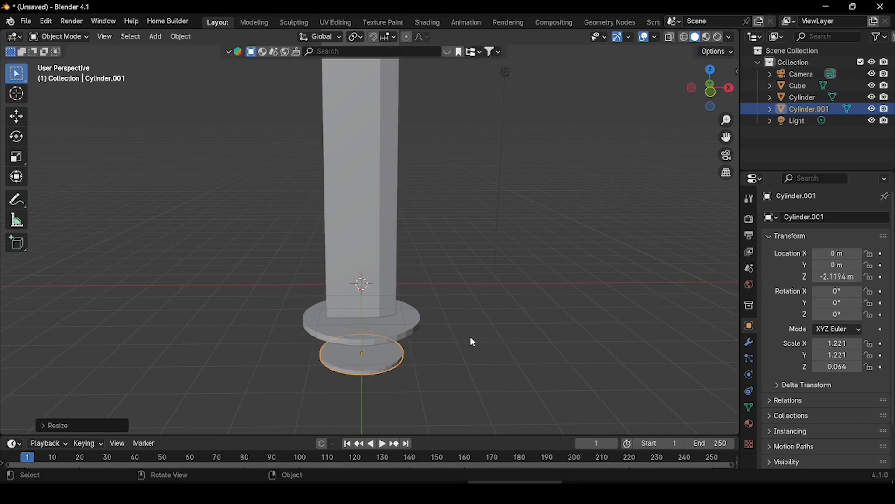
key("s")
key("z")
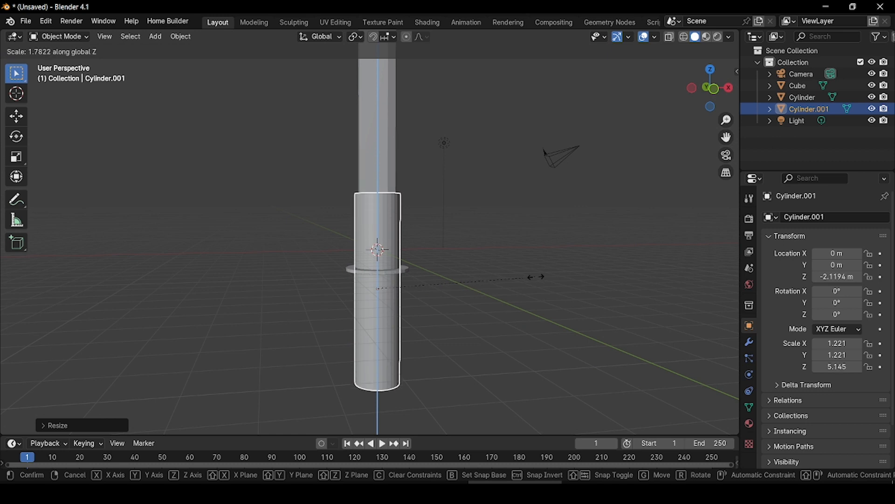
left_click(403, 264)
Lower the handle cylinder beneath the guard to Z about -5.39 m and narrow it along Y to about 0.957.
key("g")
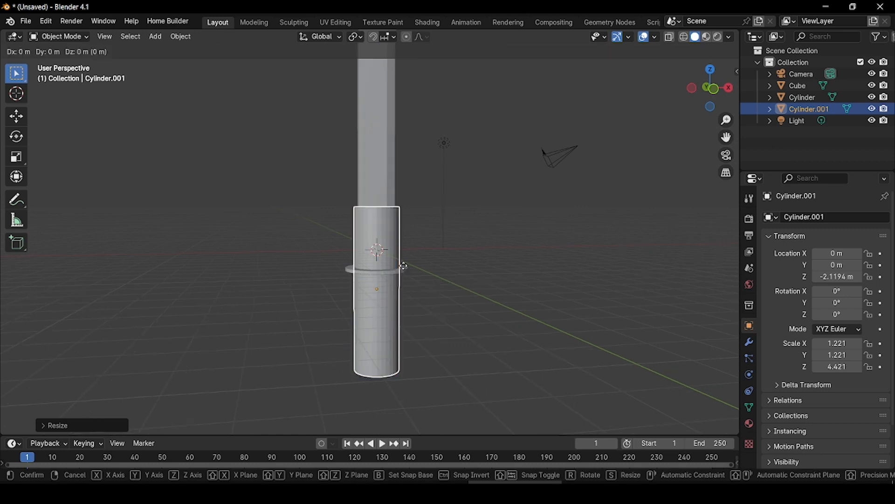
key("z")
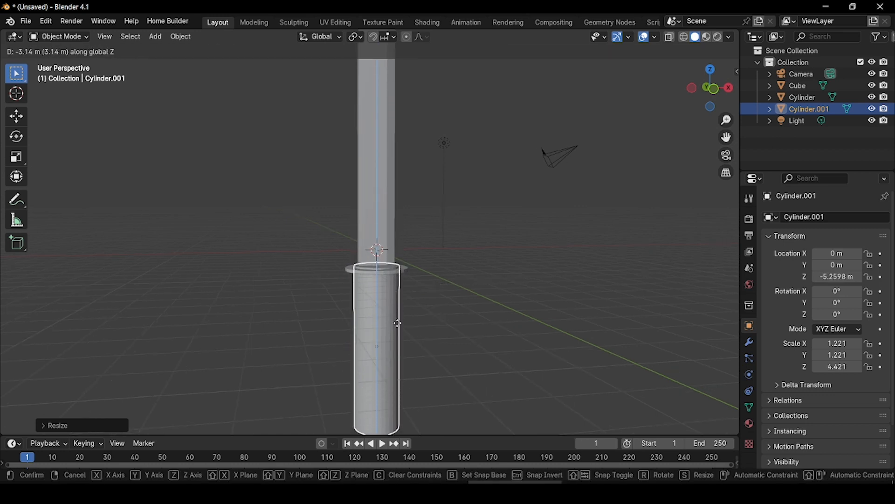
key("s")
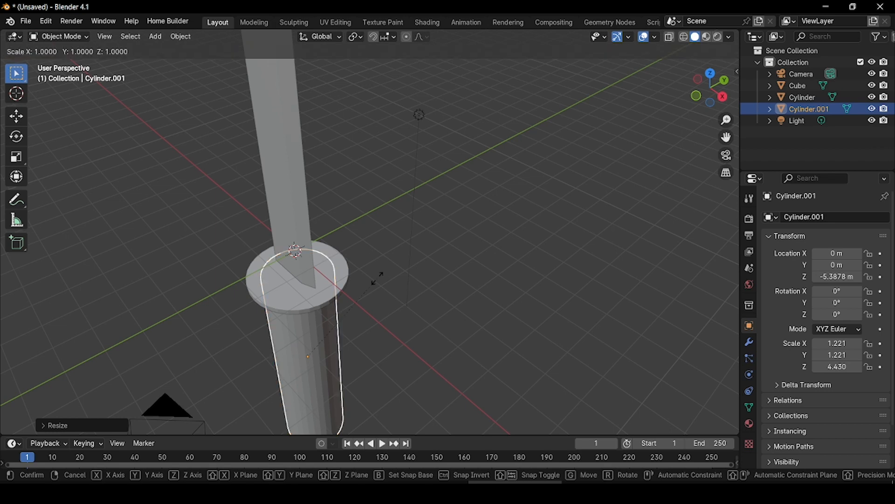
key("y")
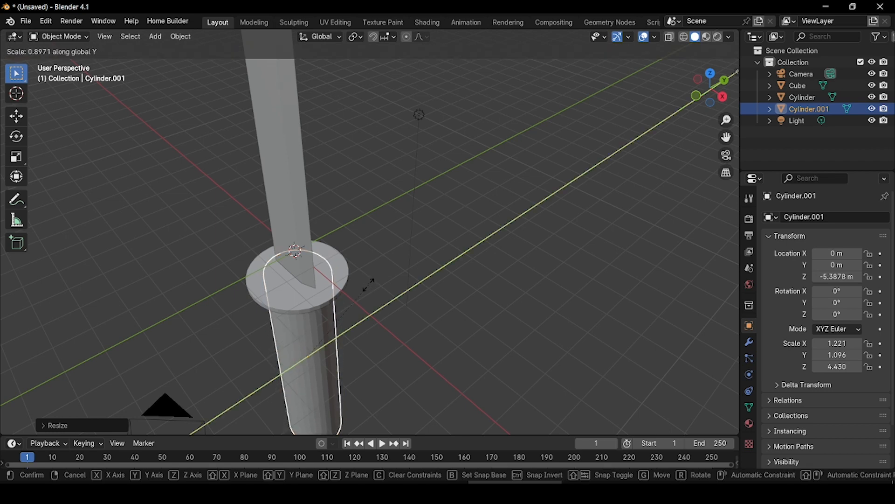
left_click(359, 293)
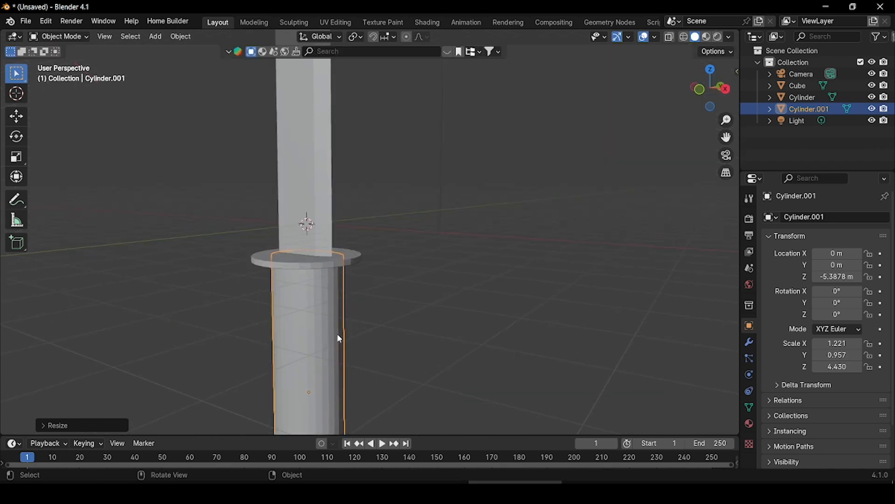
Bevel the bottom face of the handle cylinder by 0.14 m and add bevel segments to round its end.
left_click(59, 37)
left_click(69, 66)
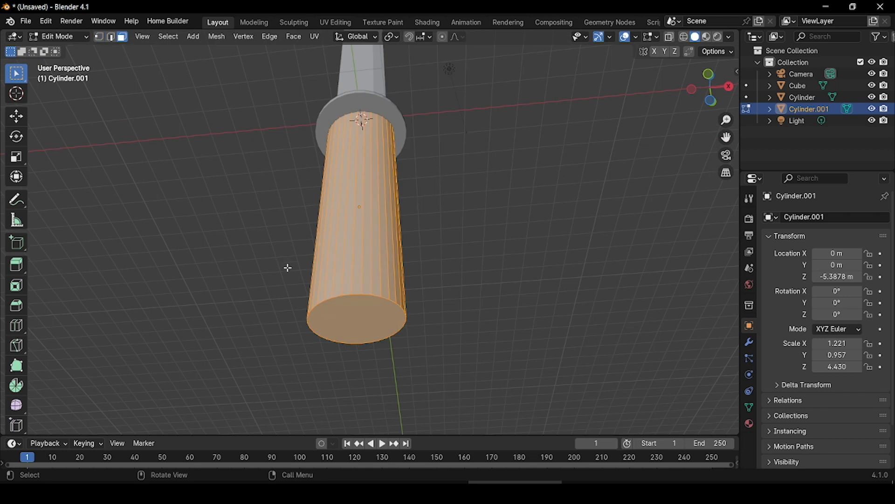
middle_click_drag(288, 267, 353, 282)
left_click(356, 256)
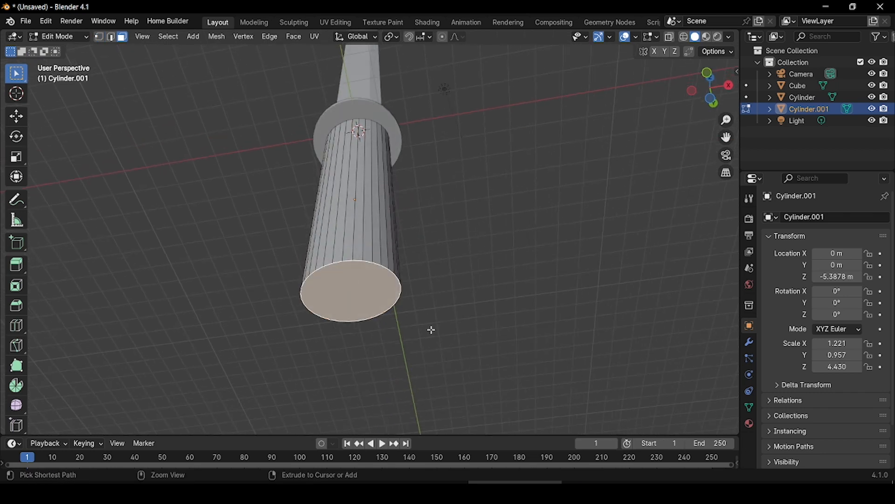
key("ctrl+b")
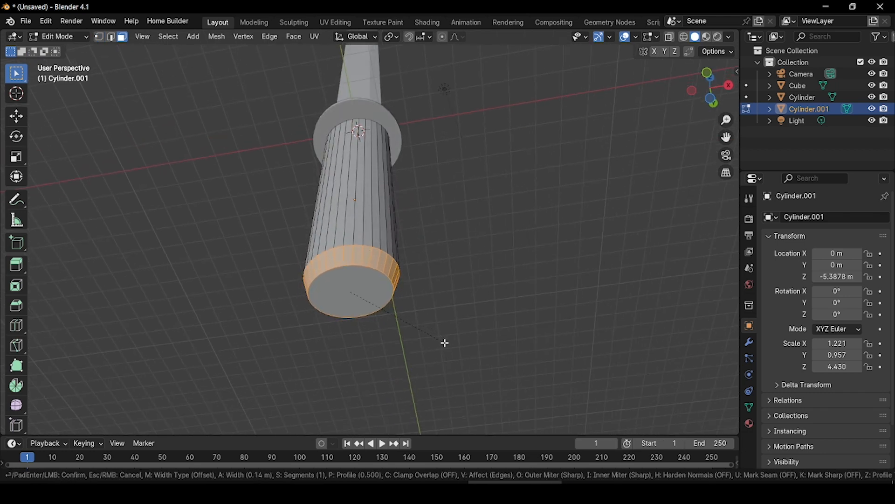
left_click(444, 341)
left_click(52, 430)
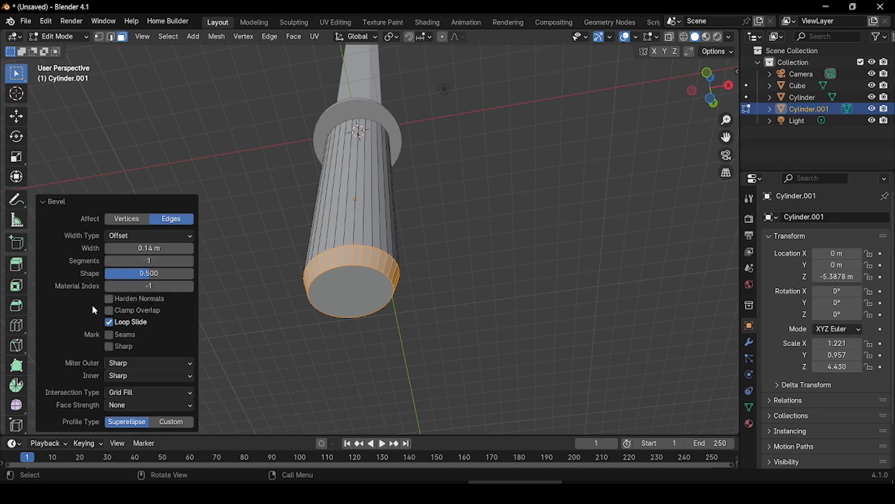
left_click(191, 262)
left_click(191, 263)
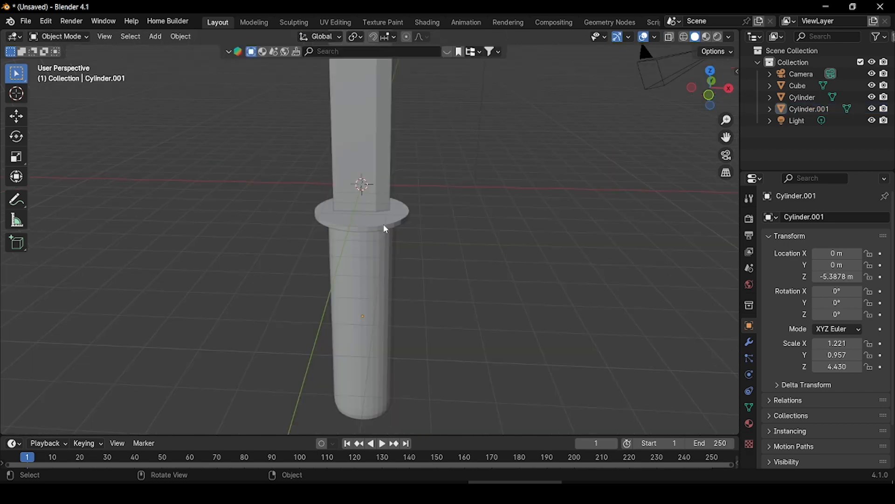
Select every other face around the guard disc's rim for mesh editing and set the pivot point to individual origins.
left_click(383, 225)
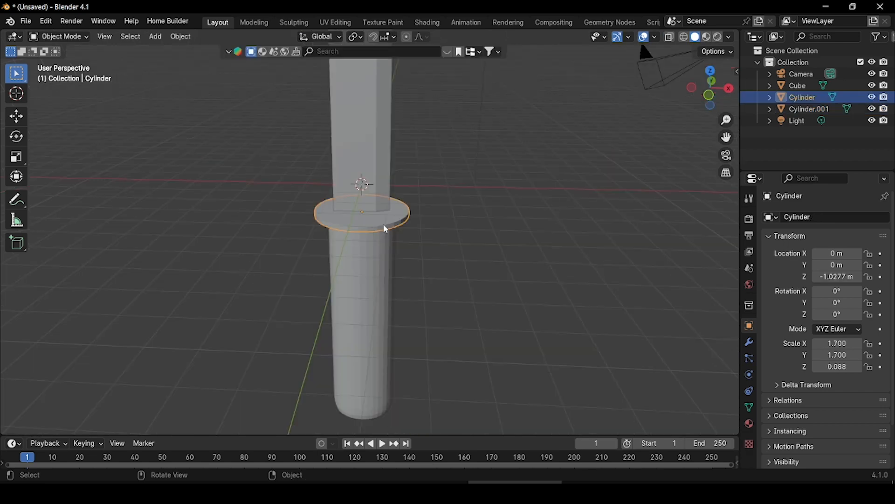
left_click(65, 36)
left_click(68, 62)
scroll(329, 246, "up", 4)
middle_click_drag(329, 256, 395, 37)
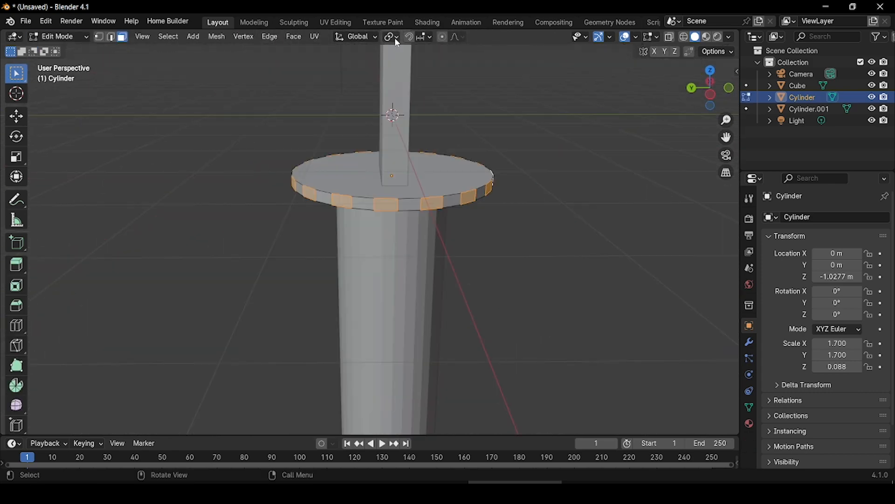
left_click(396, 39)
left_click(413, 103)
Extrude the selected guard rim faces along their normals by about 0.074 m.
middle_click_drag(461, 198, 461, 226)
key("alt+e")
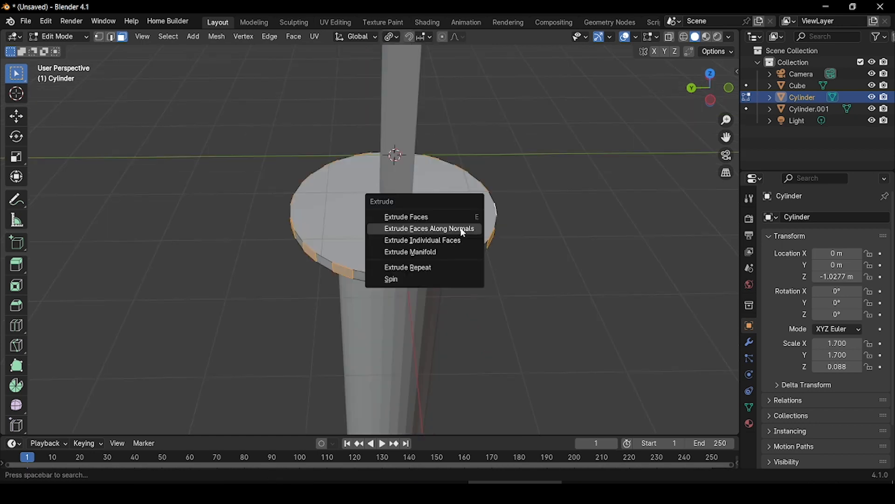
left_click(463, 229)
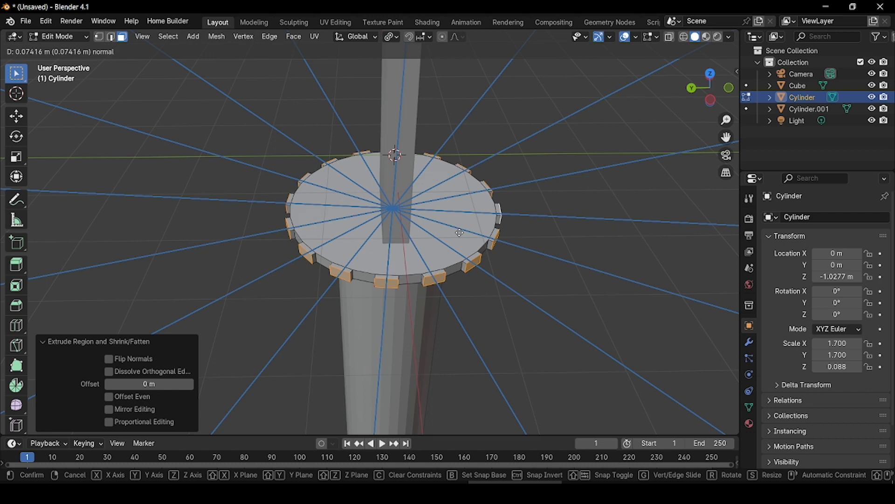
left_click(459, 232)
Scale the extruded rim faces to 0 to form small spikes, and return the guard to object mode.
middle_click_drag(459, 232, 419, 286)
key("s")
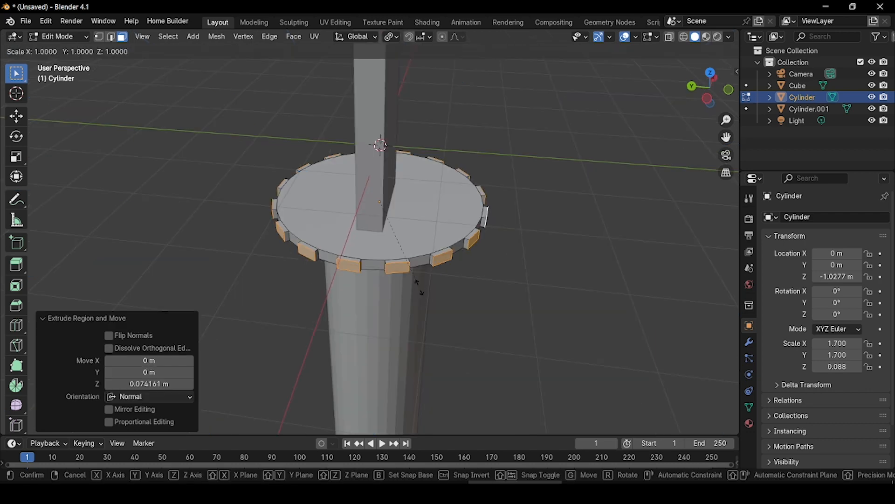
key("0")
left_click(419, 287)
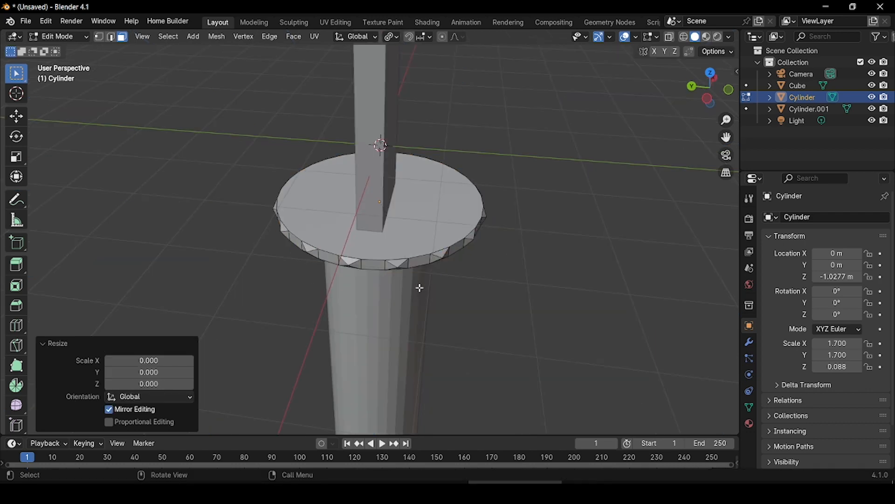
left_click(59, 37)
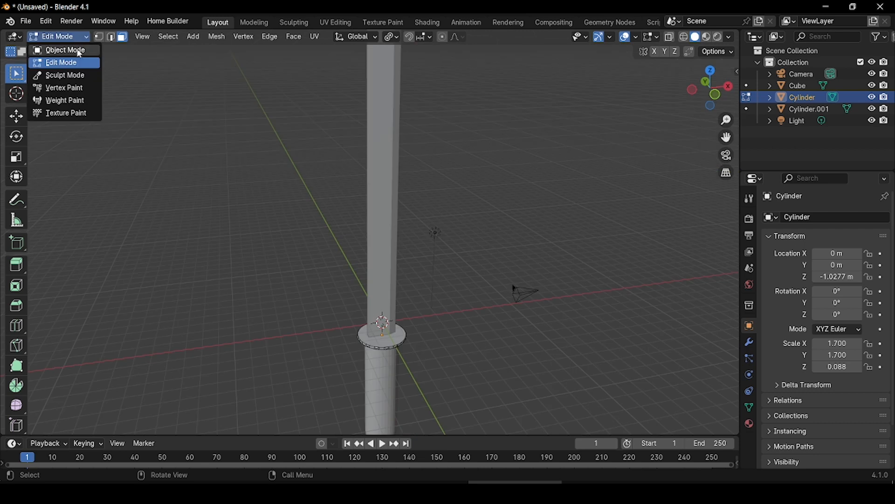
left_click(78, 52)
left_click(424, 382)
Switch the viewport to material preview shading and open the material properties.
scroll(379, 271, "down", 5)
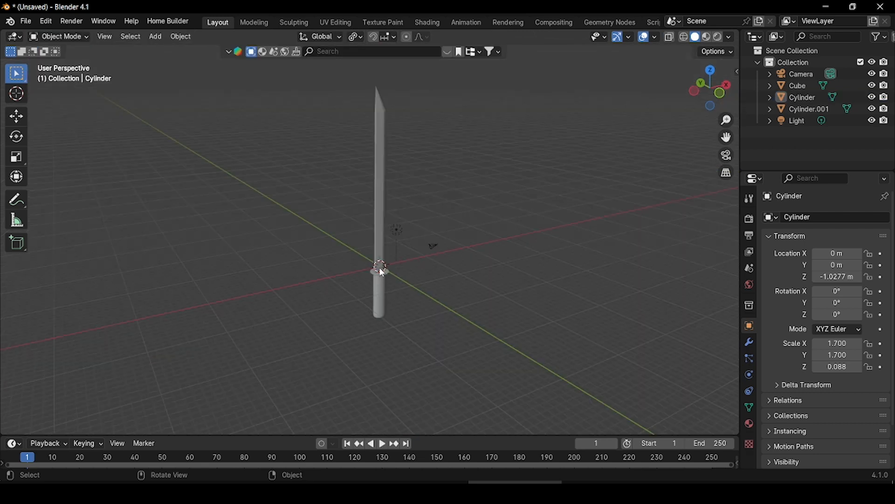
middle_click_drag(383, 273, 324, 292)
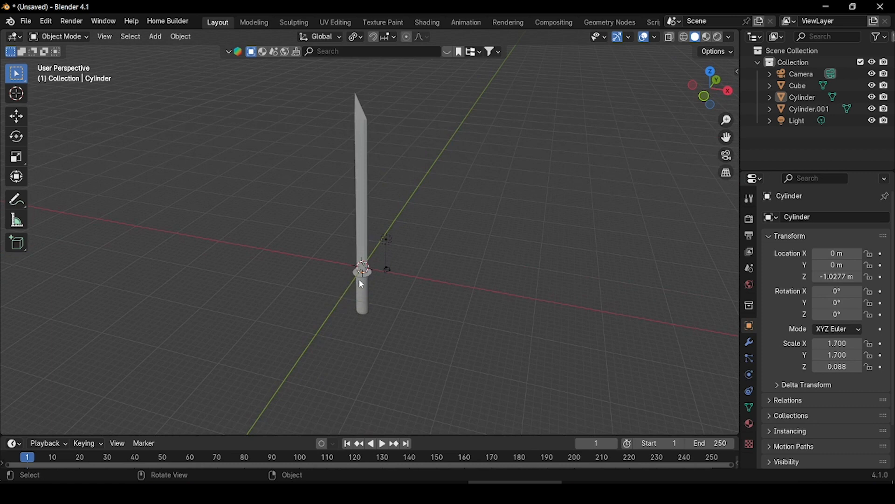
left_click(712, 39)
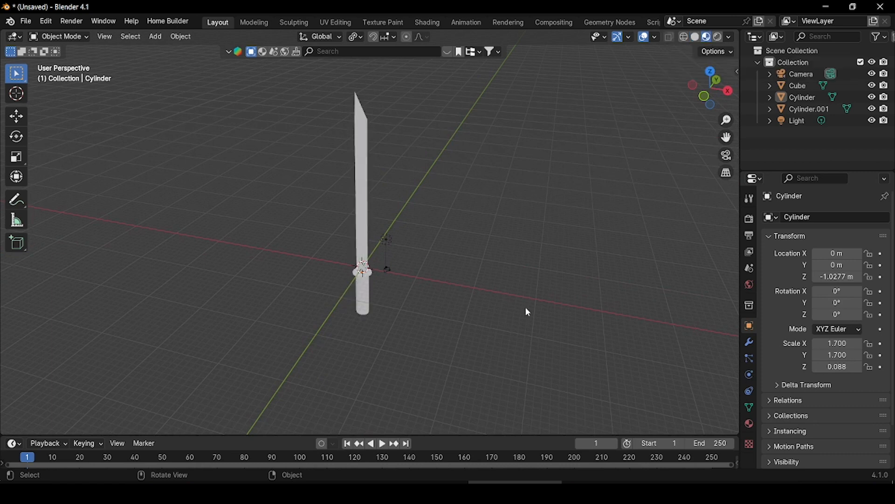
left_click(750, 424)
scroll(362, 174, "up", 1)
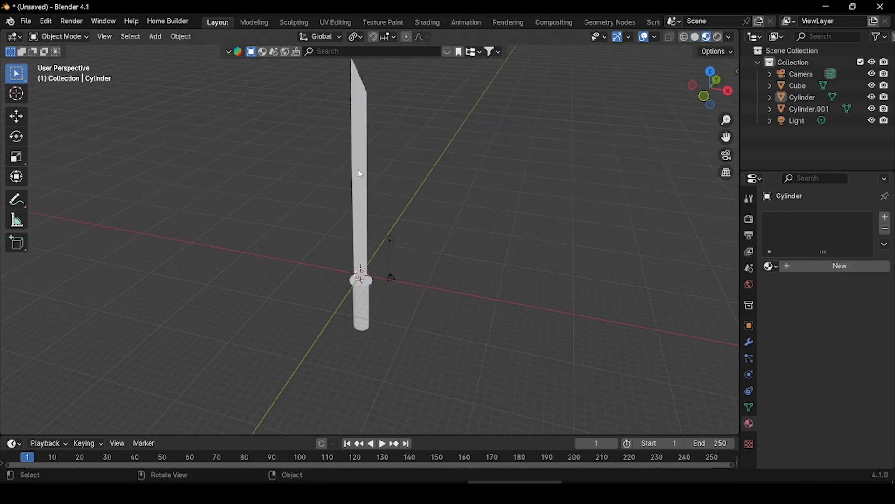
Make the blade's material metallic with Metallic about 0.982 and Roughness about 0.528.
left_click(359, 173)
left_click(851, 358)
left_click(866, 200)
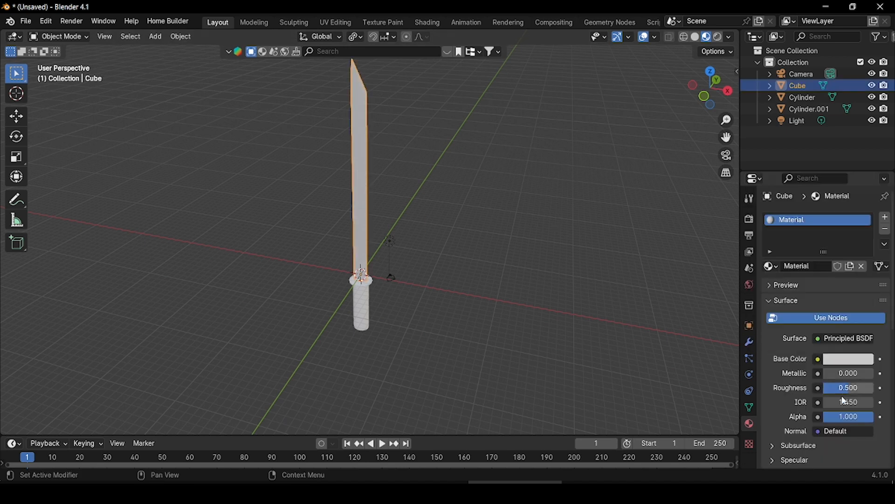
left_click_drag(829, 374, 849, 390)
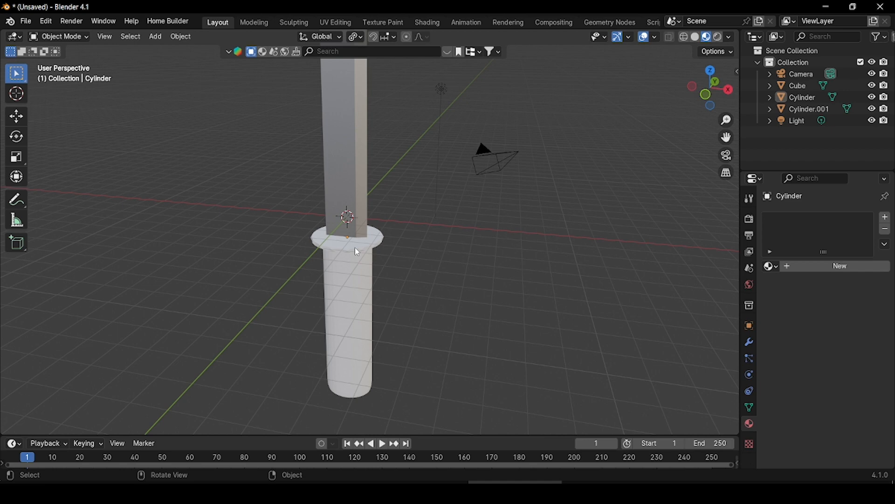
Give the guard disc a new material with a red base color and Metallic about 0.349.
left_click(358, 252)
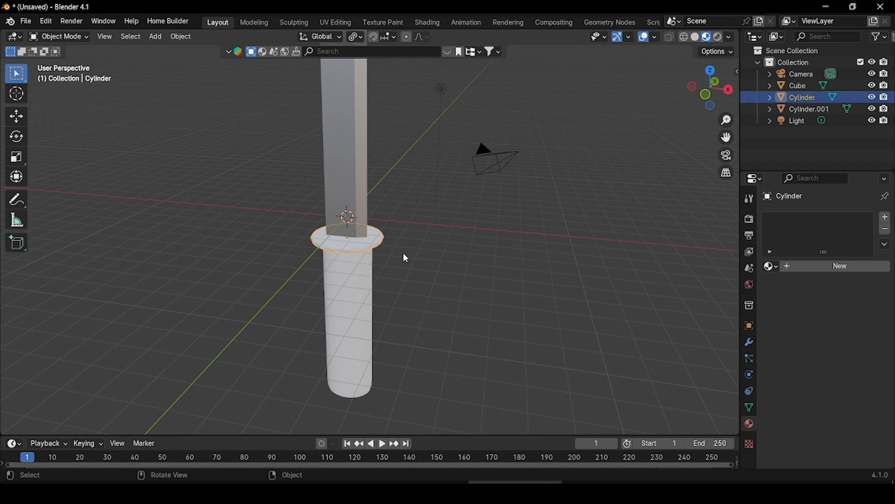
left_click(888, 219)
left_click(805, 262)
left_click(848, 360)
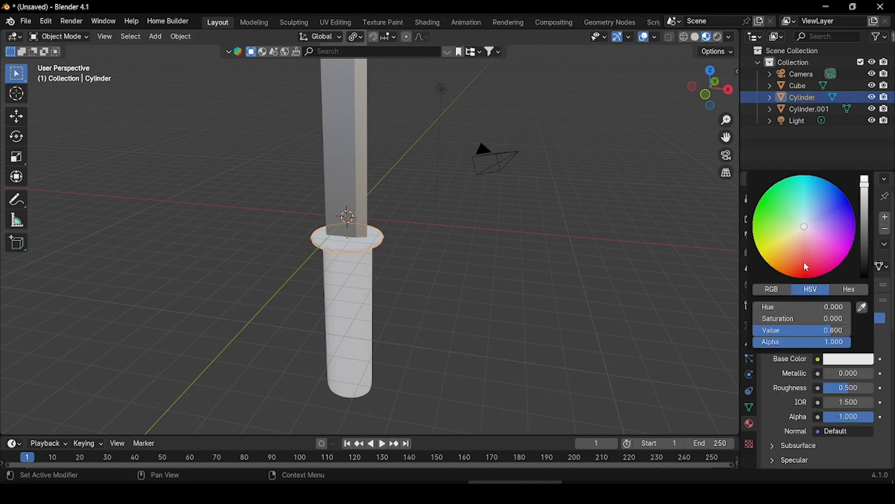
left_click(805, 262)
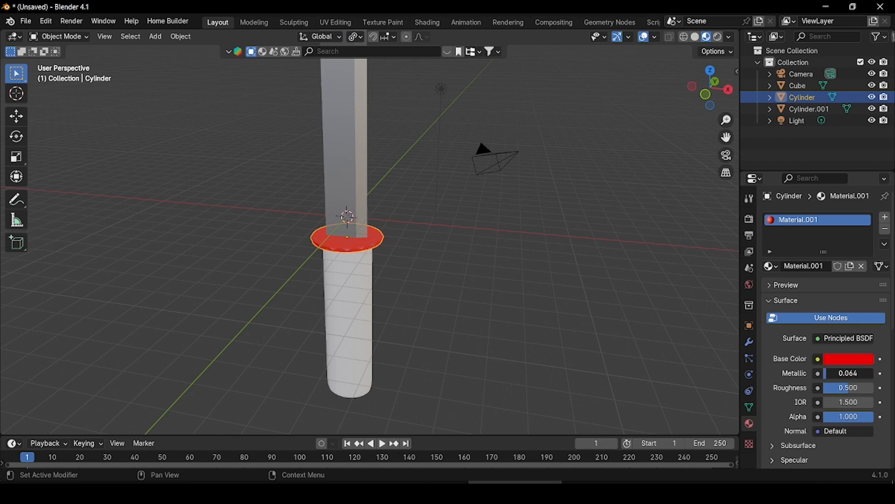
scroll(308, 285, "up", 1)
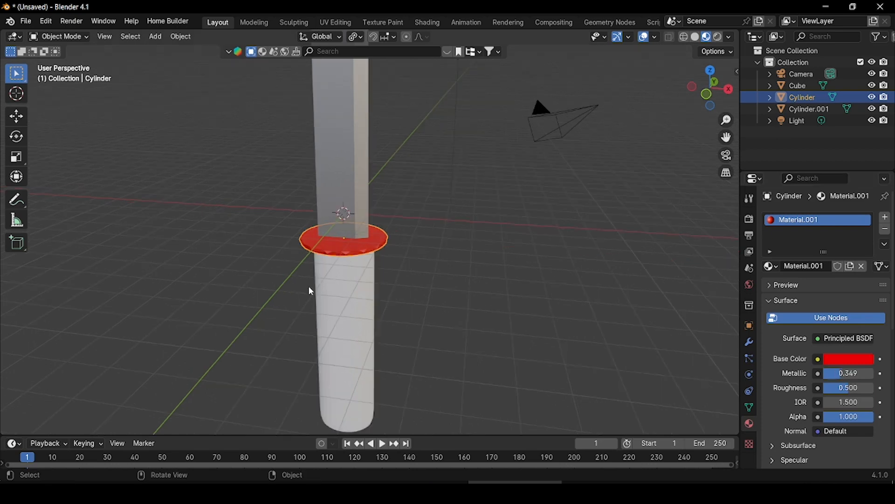
Apply Shade Smooth to the handle cylinder.
middle_click_drag(308, 285, 313, 267)
left_click(357, 302)
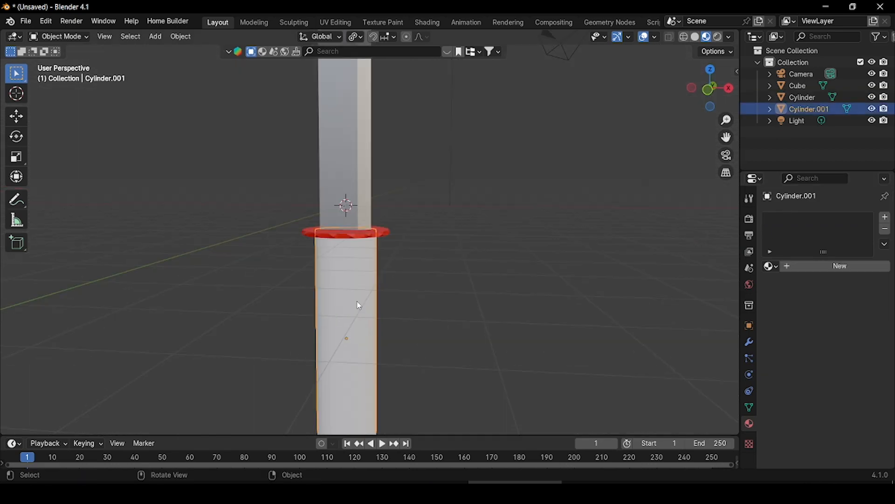
right_click(360, 306)
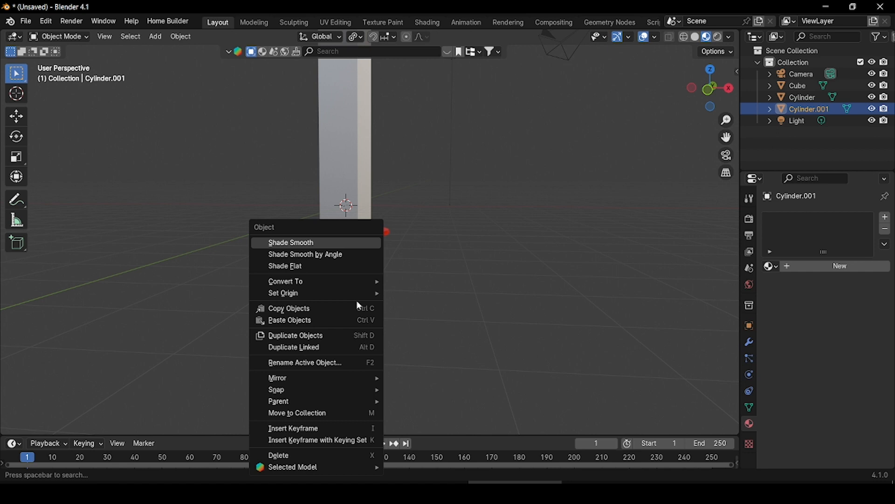
left_click(337, 243)
Give the handle a new material with a black base color.
left_click(886, 220)
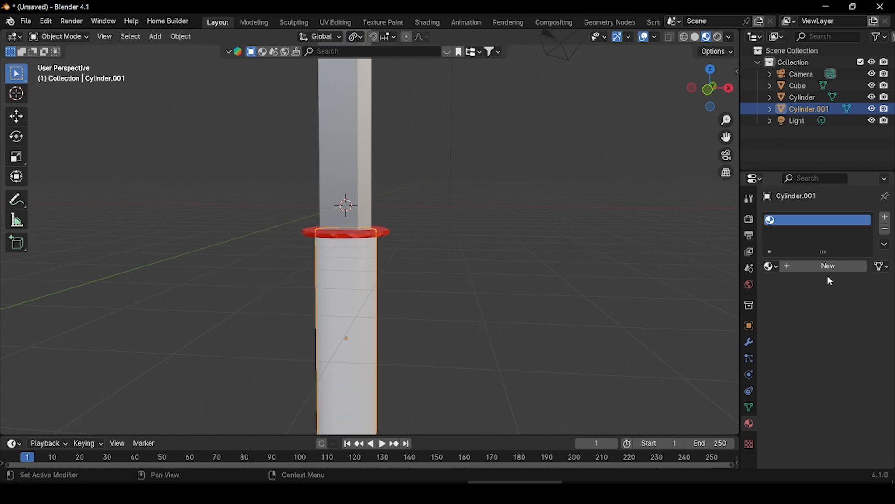
left_click(827, 269)
left_click(861, 363)
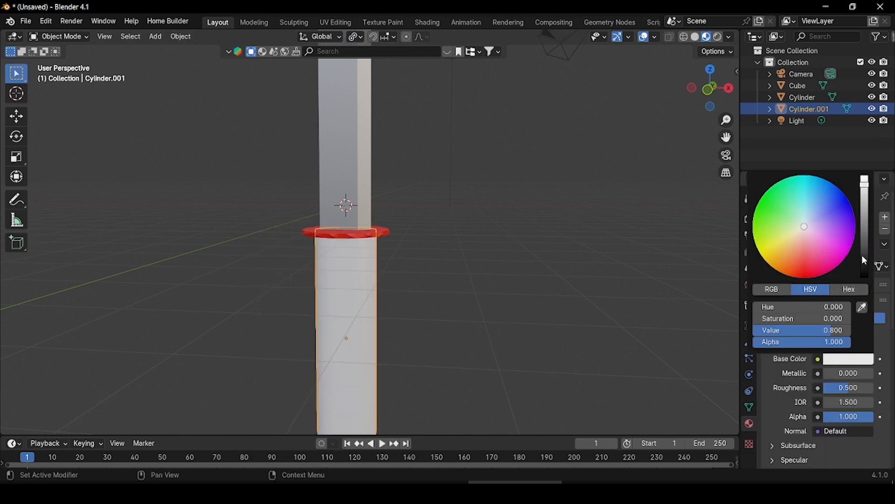
left_click_drag(863, 256, 865, 277)
Select the blade, guard and handle together and join them into a single object.
scroll(347, 270, "down", 5)
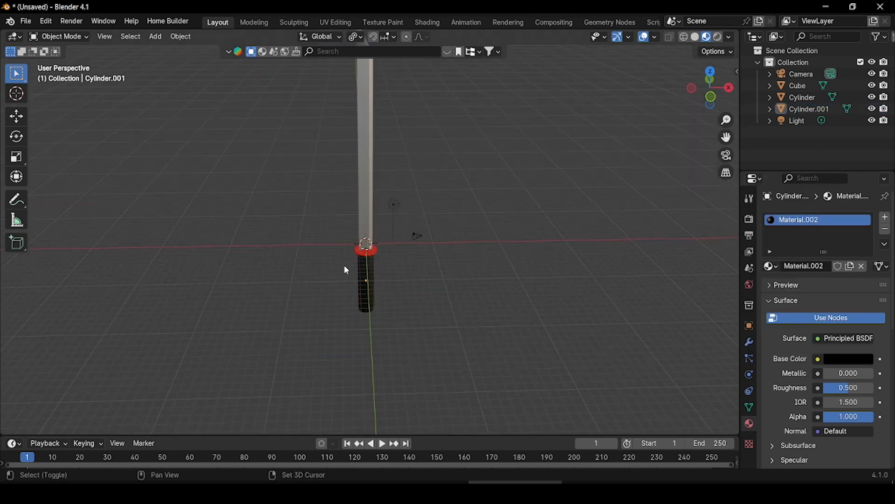
middle_click_drag(344, 265, 321, 268, "shift")
scroll(317, 261, "up", 4)
left_click(306, 231)
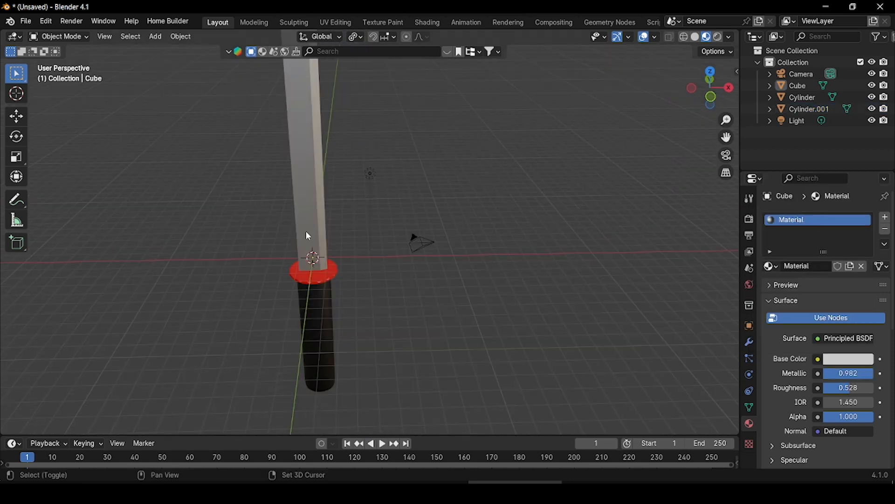
left_click(325, 280, "shift")
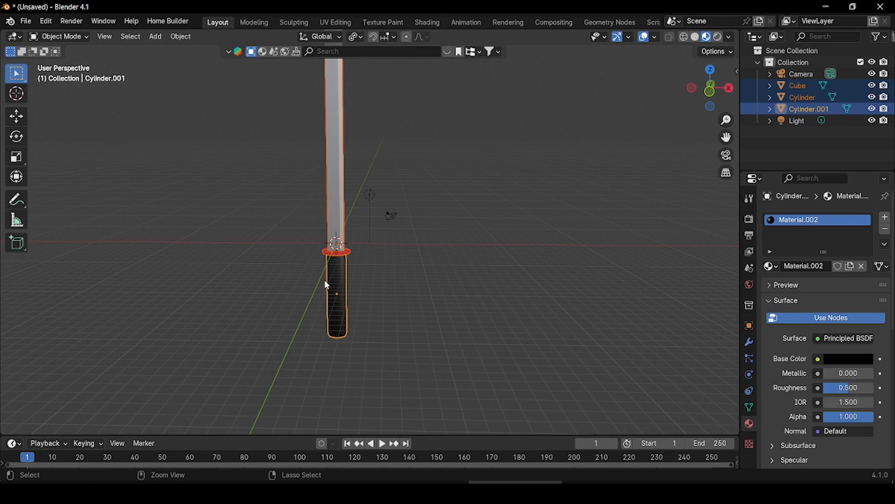
key("ctrl+j")
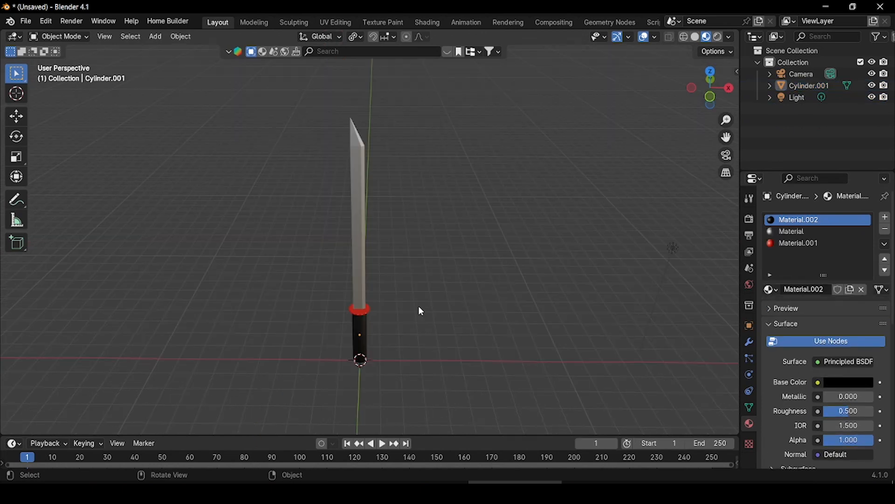
Enlarge the timeline area and show the sword's transform values beside the viewport.
left_click_drag(495, 437, 502, 299)
scroll(372, 173, "down", 3)
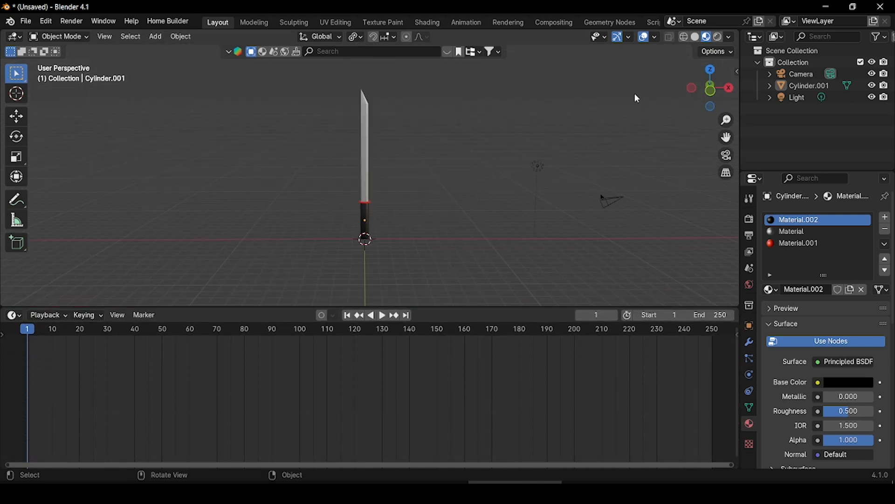
key("n")
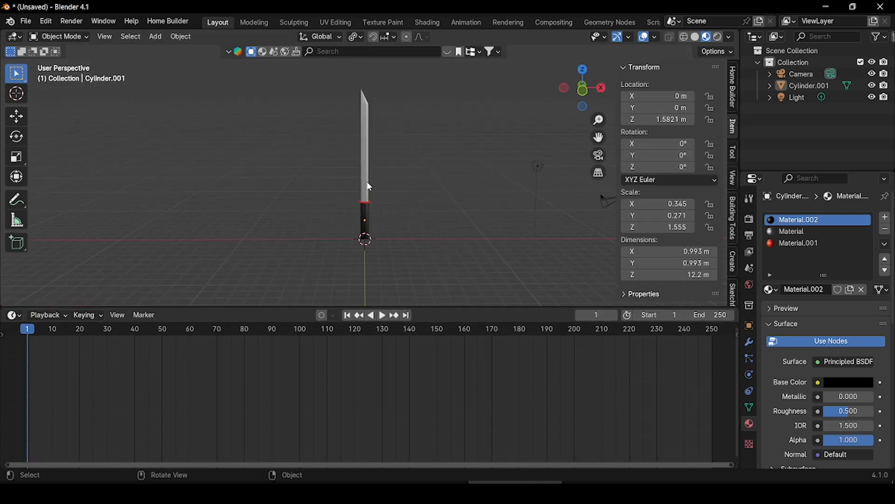
Insert a rotation keyframe for the sword at frame 1.
left_click(368, 187)
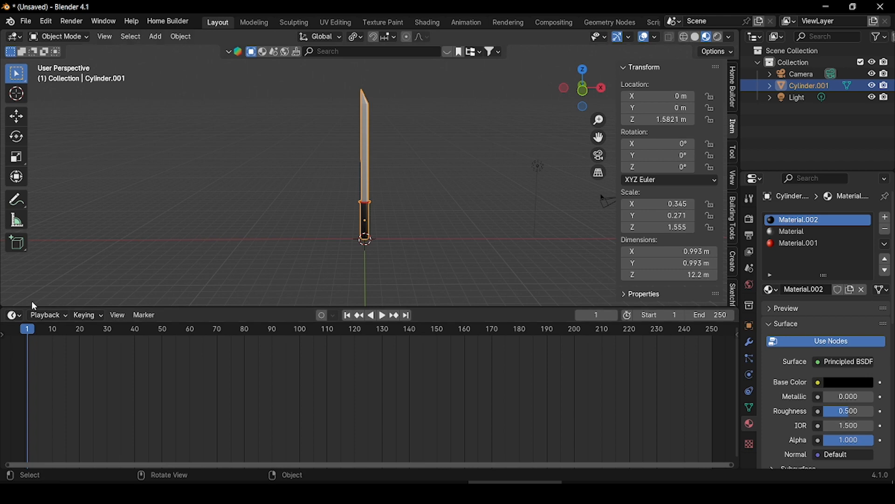
key("i")
left_click(146, 191)
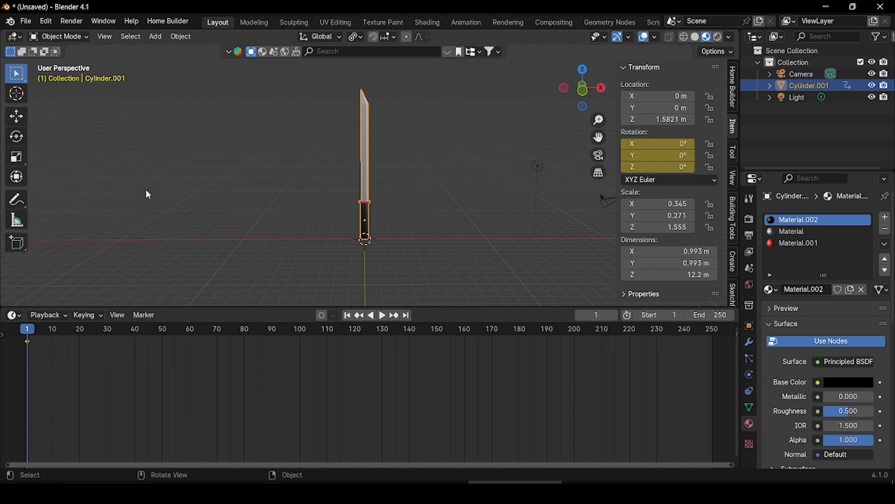
middle_click_drag(145, 189, 559, 191)
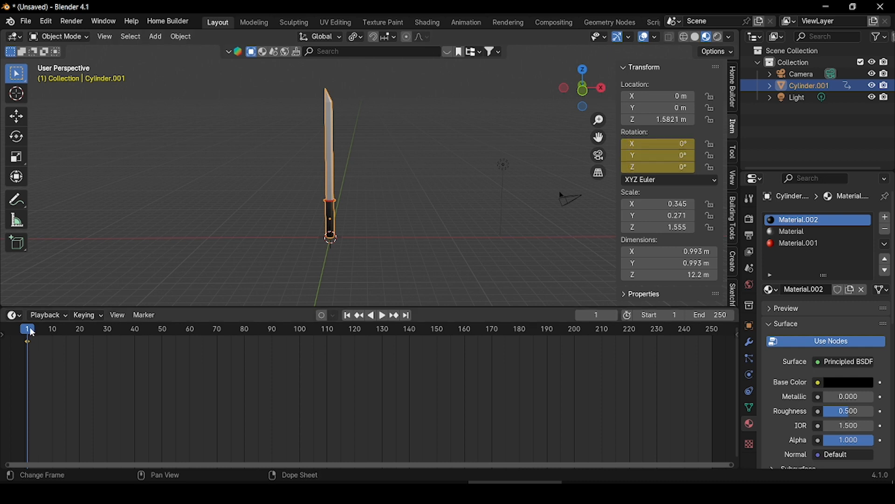
At frame 10, set the sword's Y rotation to 90° and insert a rotation keyframe.
left_click_drag(32, 332, 52, 332)
double_click(646, 156)
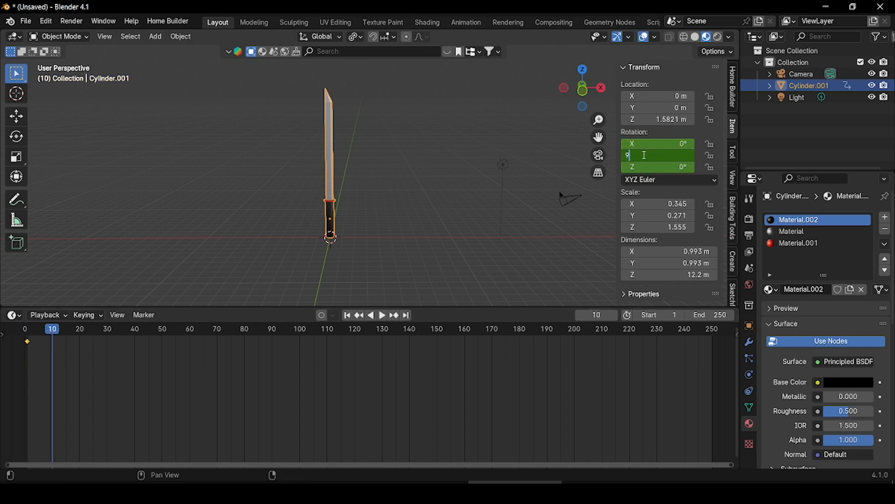
type("90")
key("Return")
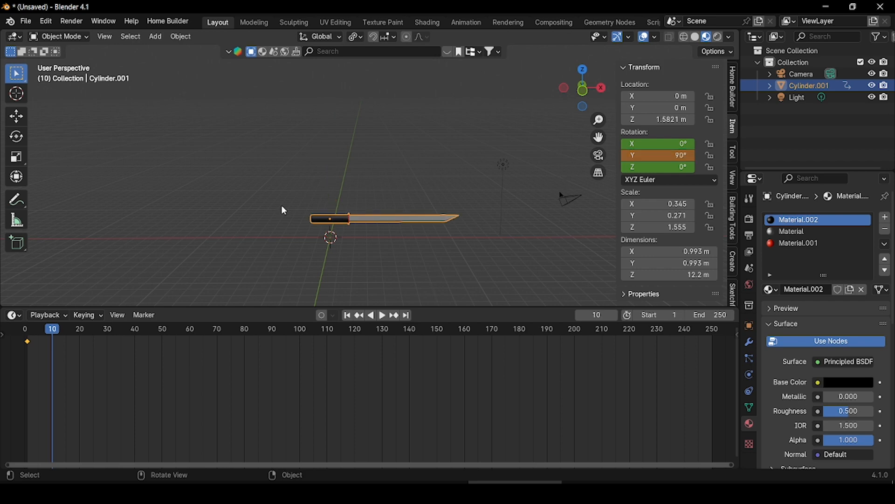
key("k")
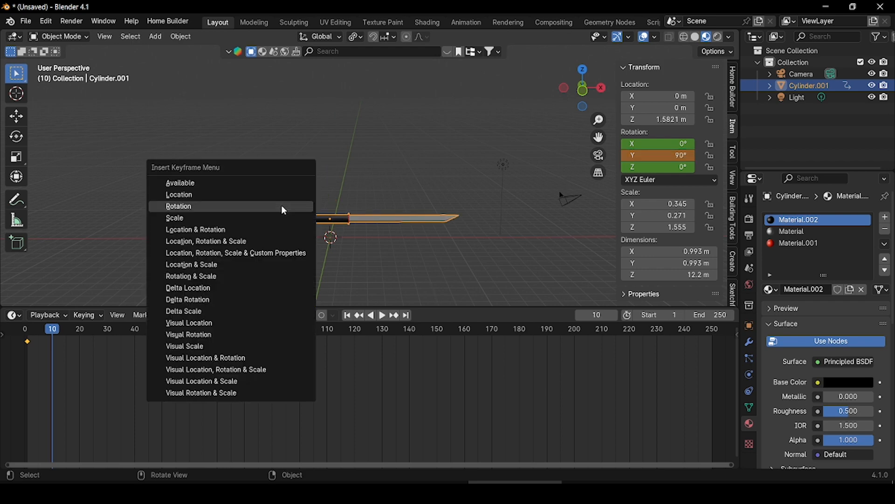
left_click(285, 208)
At frame 20, set the sword's Y rotation back to 0° and insert a rotation keyframe.
left_click_drag(51, 332, 80, 332)
left_click(651, 154)
type("0")
key("Return")
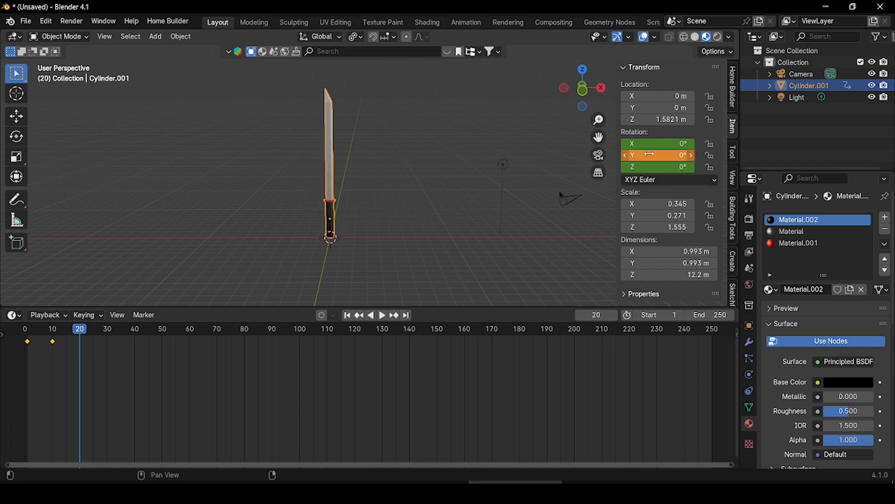
key("k")
left_click(433, 170)
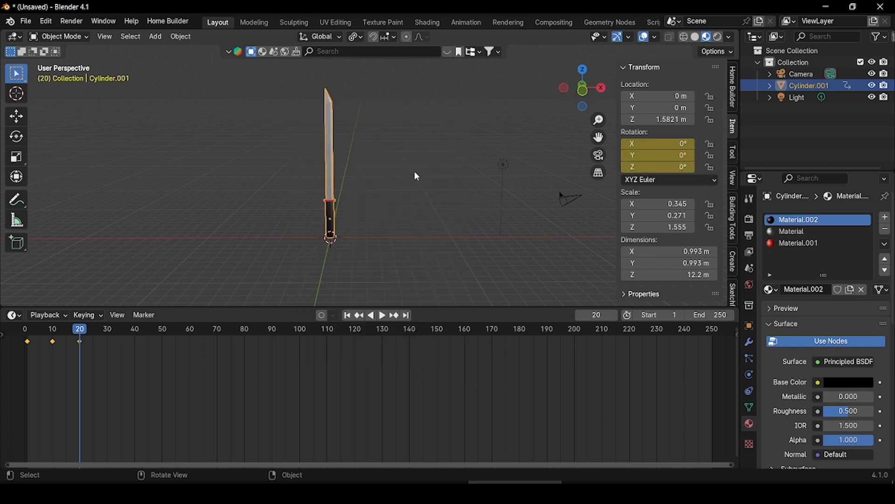
Set the animation's end frame to 20, hide the transform values beside the viewport, and play the animation.
left_click(707, 315)
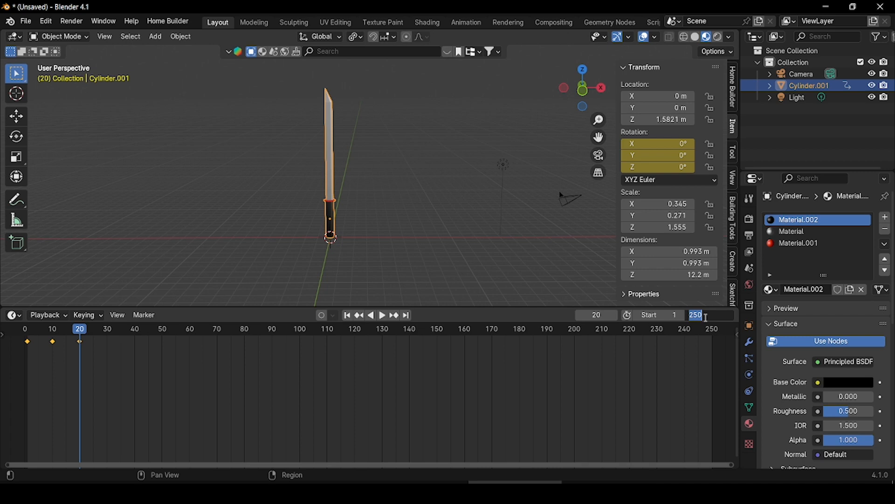
type("20")
key("Return")
key("n")
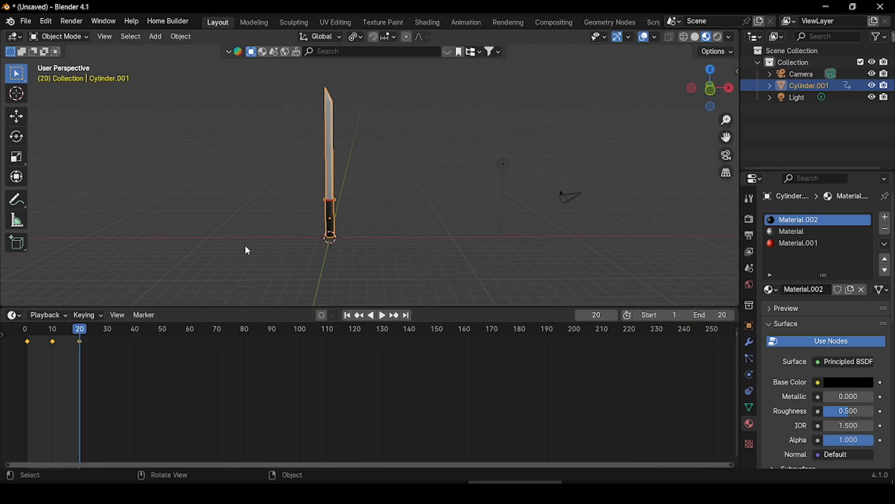
key("space")
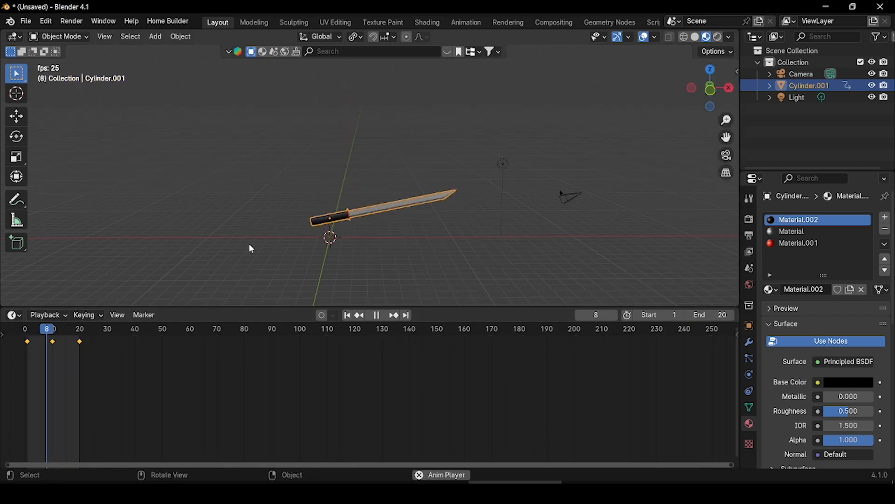